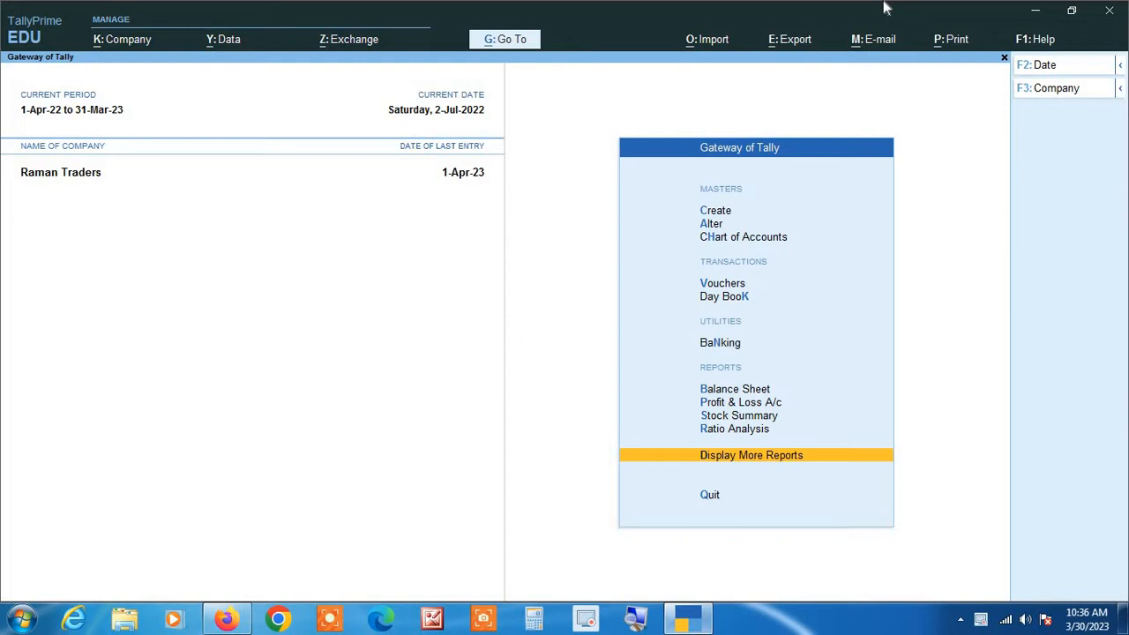
# Step: Open the Purchase Register under Account Books and drill into July 2022's vouchers 19 to 36
pyautogui.press('Return')
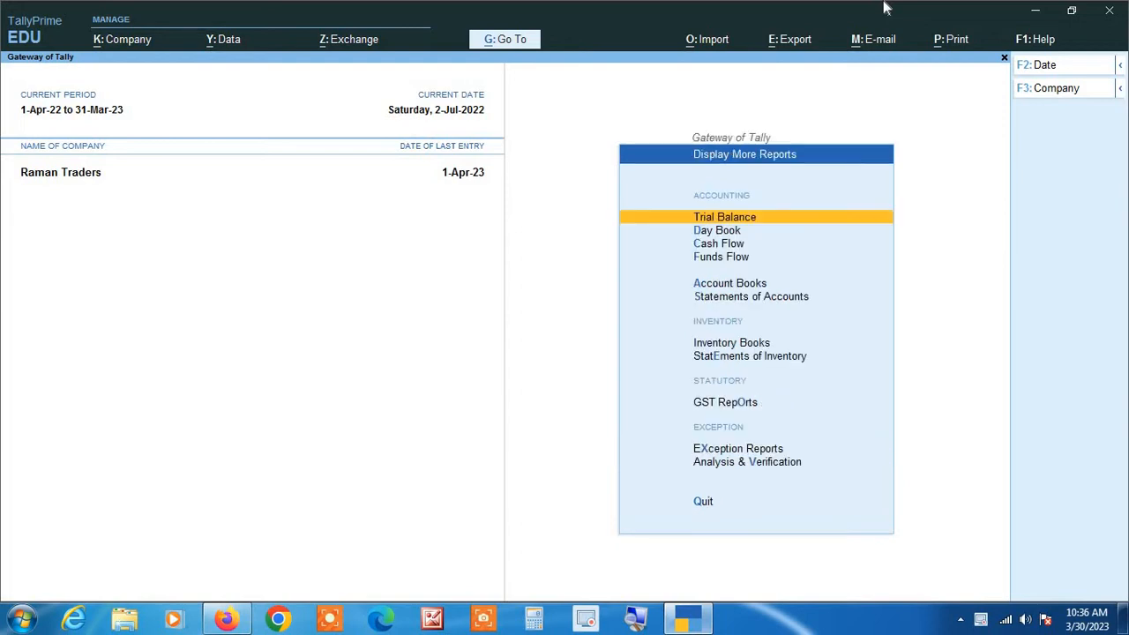
pyautogui.press('Down')
pyautogui.press('Down')
pyautogui.press('Down')
pyautogui.press('Down')
pyautogui.press('Return')
pyautogui.press('Down')
pyautogui.press('Down')
pyautogui.press('Down')
pyautogui.press('Down')
pyautogui.press('Down')
pyautogui.press('Down')
pyautogui.press('Down')
pyautogui.press('Down')
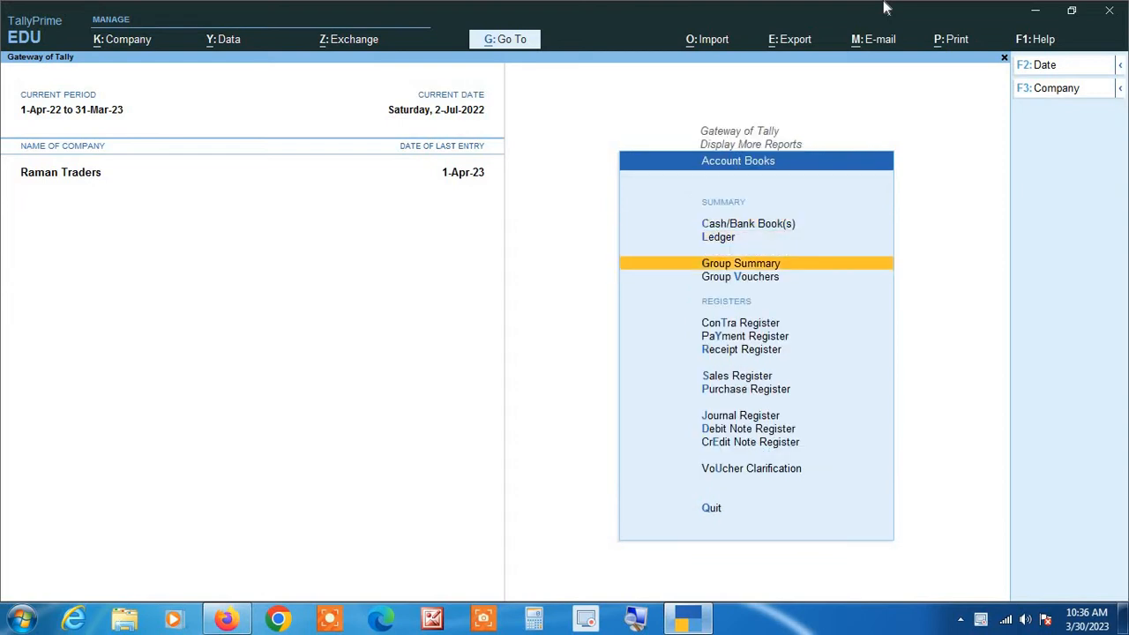
pyautogui.press('Return')
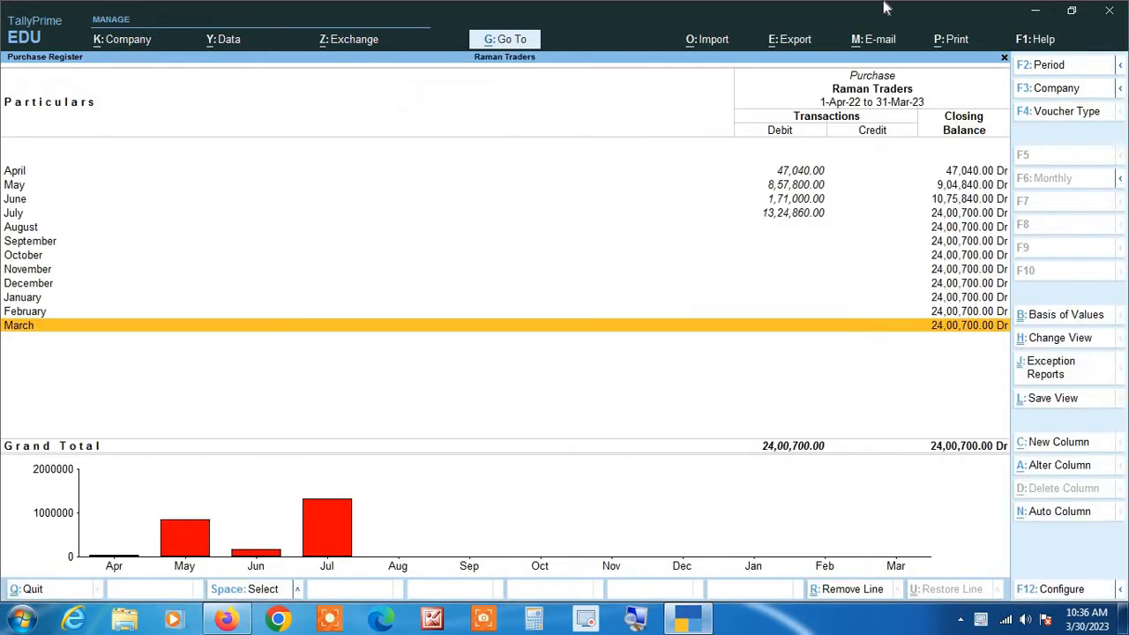
pyautogui.press('Up')
pyautogui.press('Up')
pyautogui.press('Up')
pyautogui.press('Up')
pyautogui.press('Up')
pyautogui.press('Up')
pyautogui.press('Up')
pyautogui.press('Up')
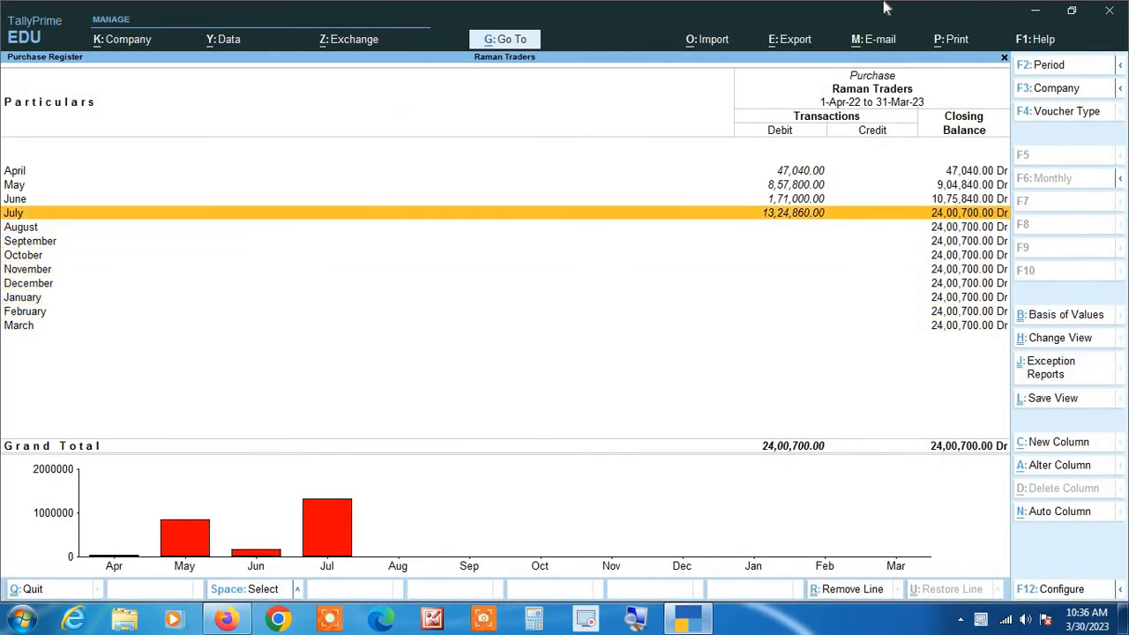
pyautogui.press('Return')
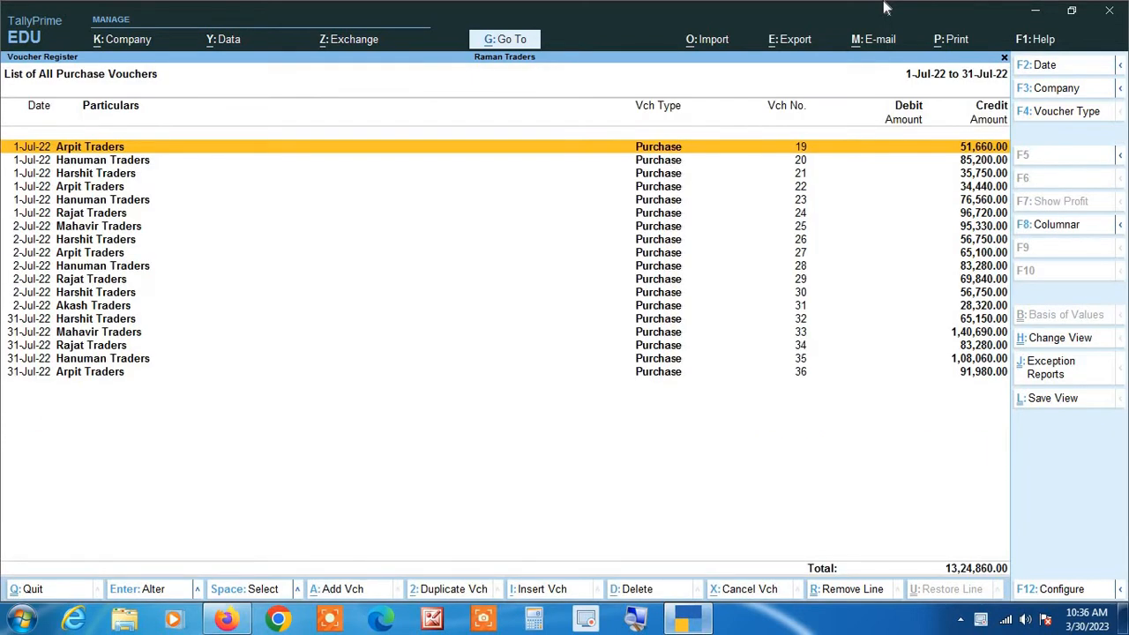
pyautogui.hotkey('alt', 'F2')
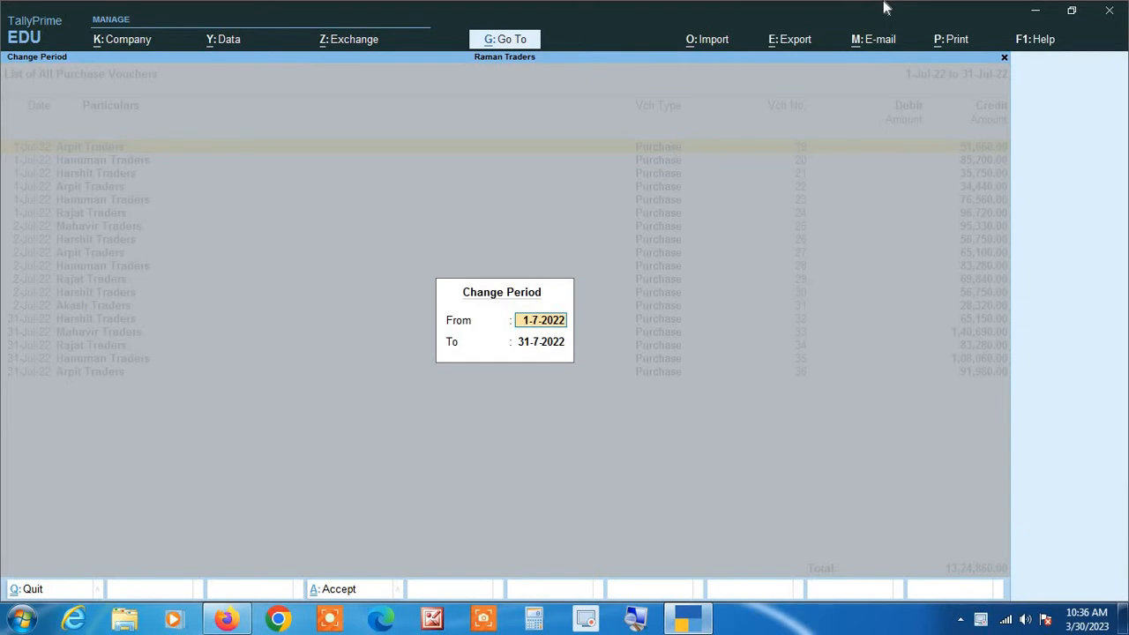
pyautogui.press('Escape')
pyautogui.press('Escape')
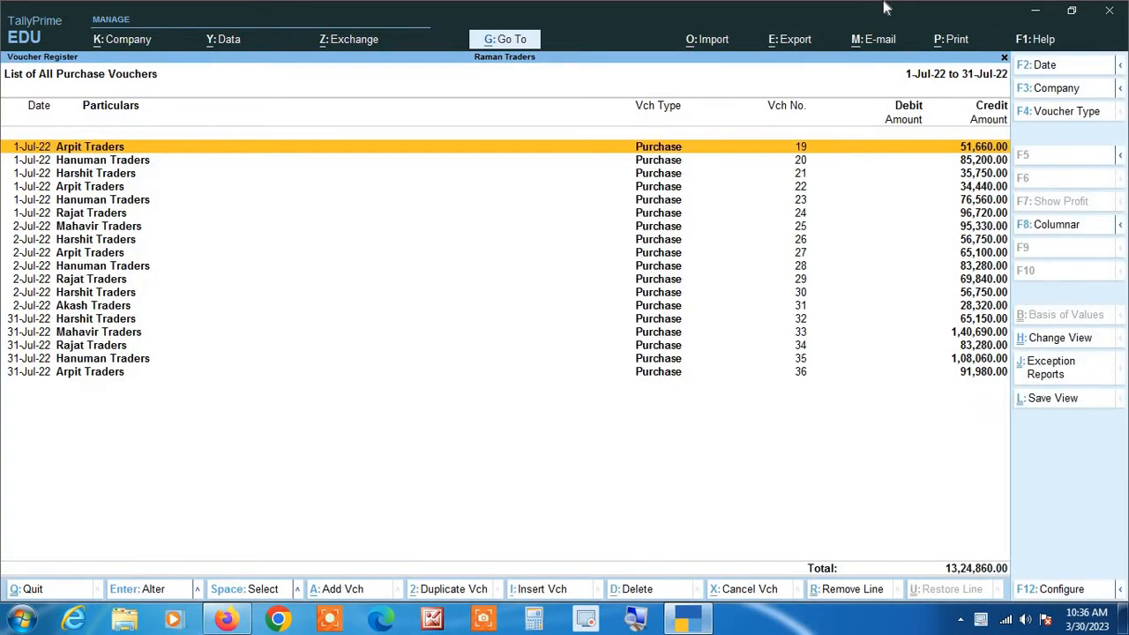
# Step: Switch the July list to columnar view with voucher type hidden and party's address left off
pyautogui.click(1056, 227)
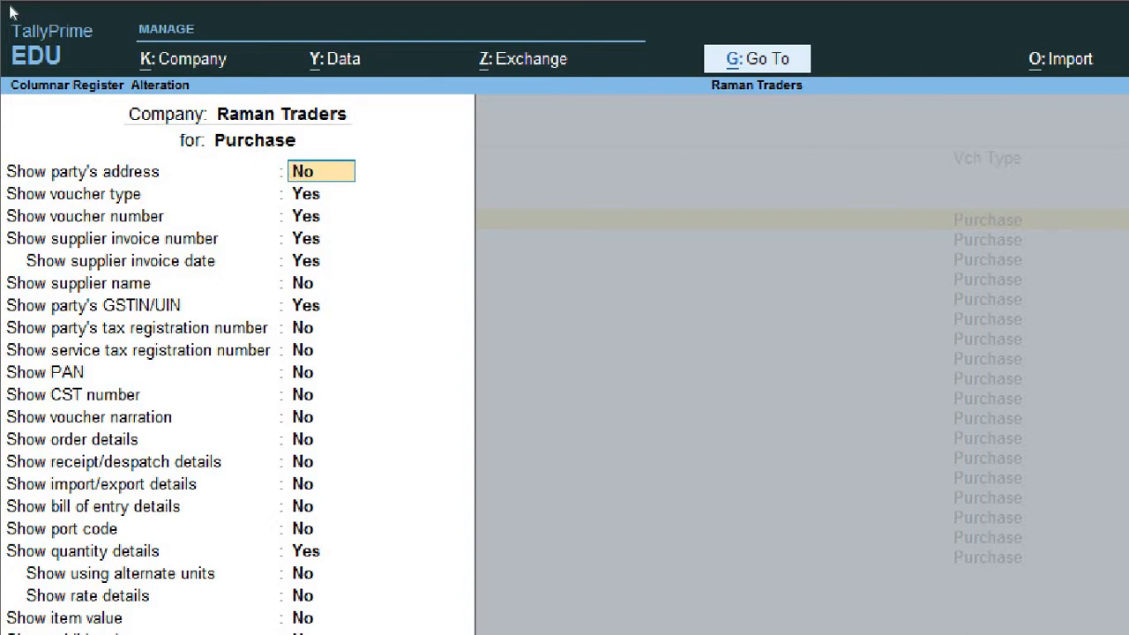
pyautogui.press('Return')
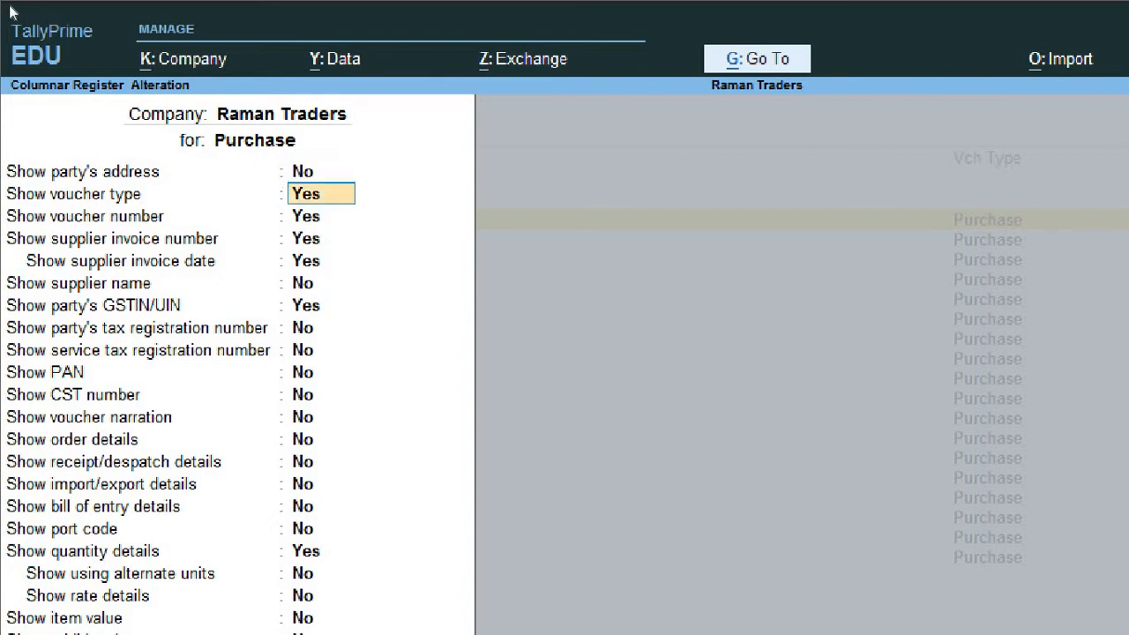
pyautogui.write('n')
pyautogui.press('Return')
pyautogui.press('Return')
pyautogui.press('Return')
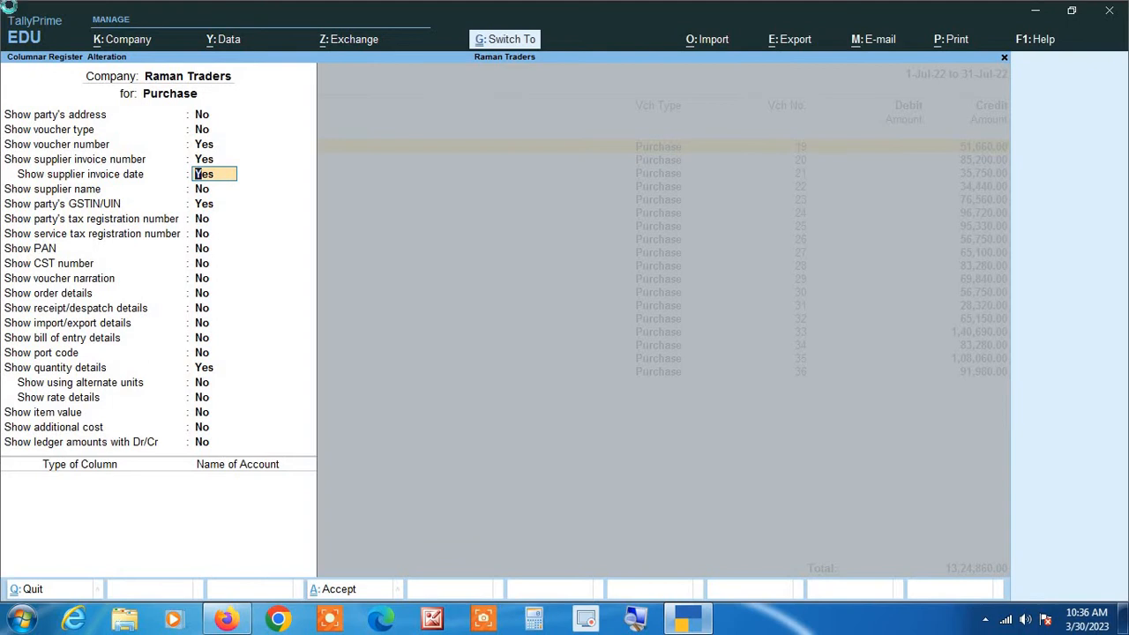
pyautogui.hotkey('ctrl', 'a')
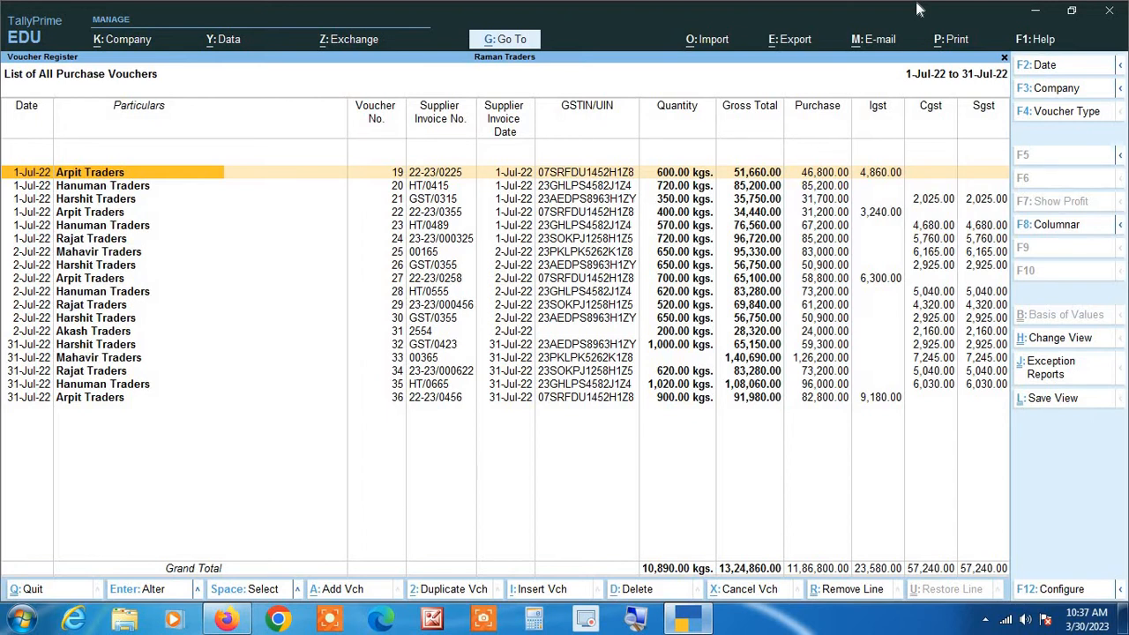
pyautogui.press('Right')
pyautogui.press('Right')
pyautogui.press('Right')
pyautogui.press('Right')
pyautogui.press('Right')
pyautogui.press('Right')
pyautogui.press('Right')
pyautogui.press('Right')
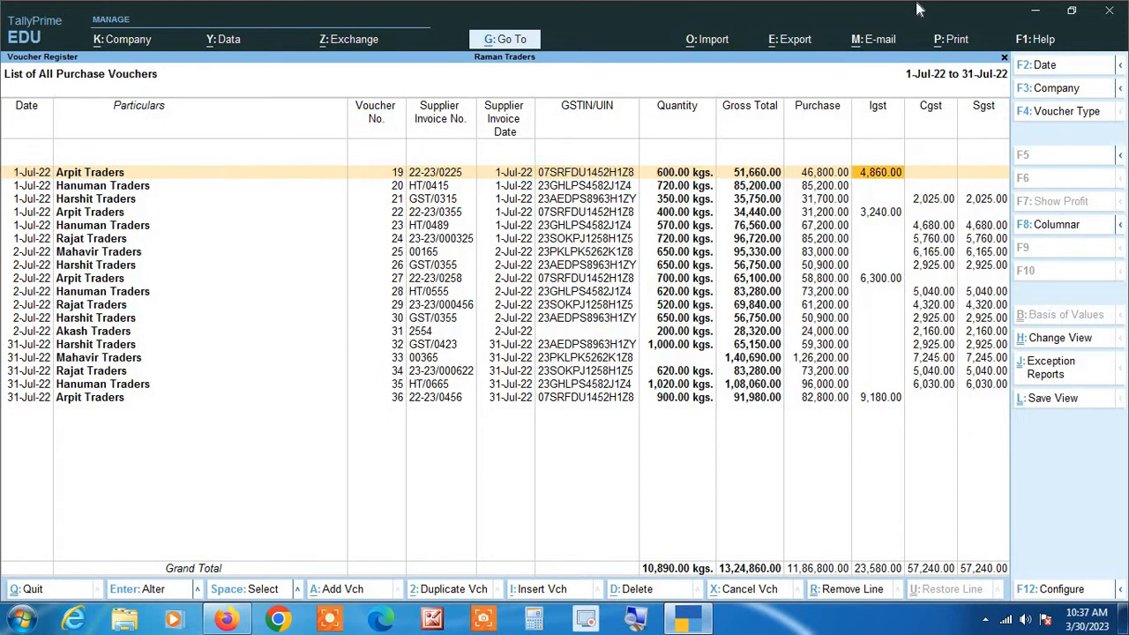
pyautogui.press('Right')
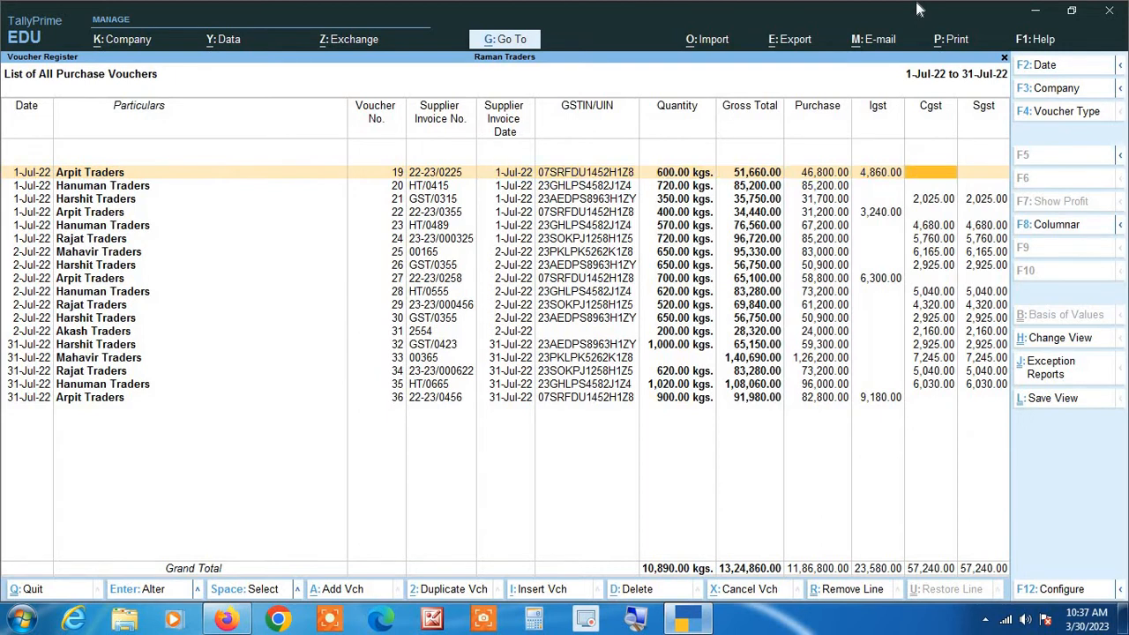
pyautogui.press('Down')
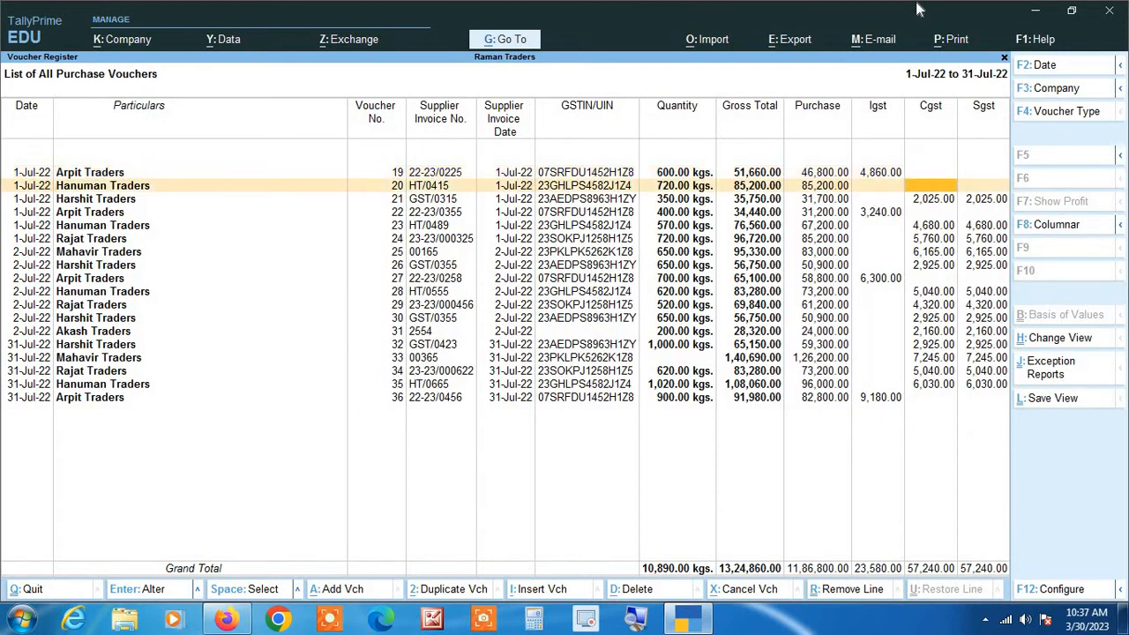
pyautogui.press('Left')
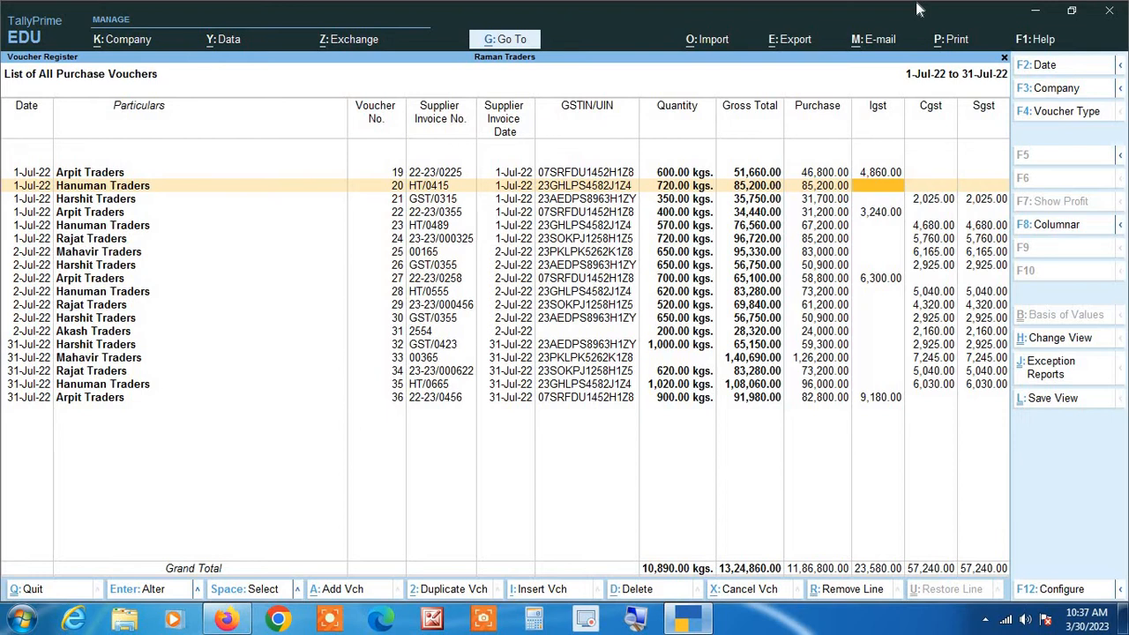
pyautogui.press('Right')
pyautogui.press('Right')
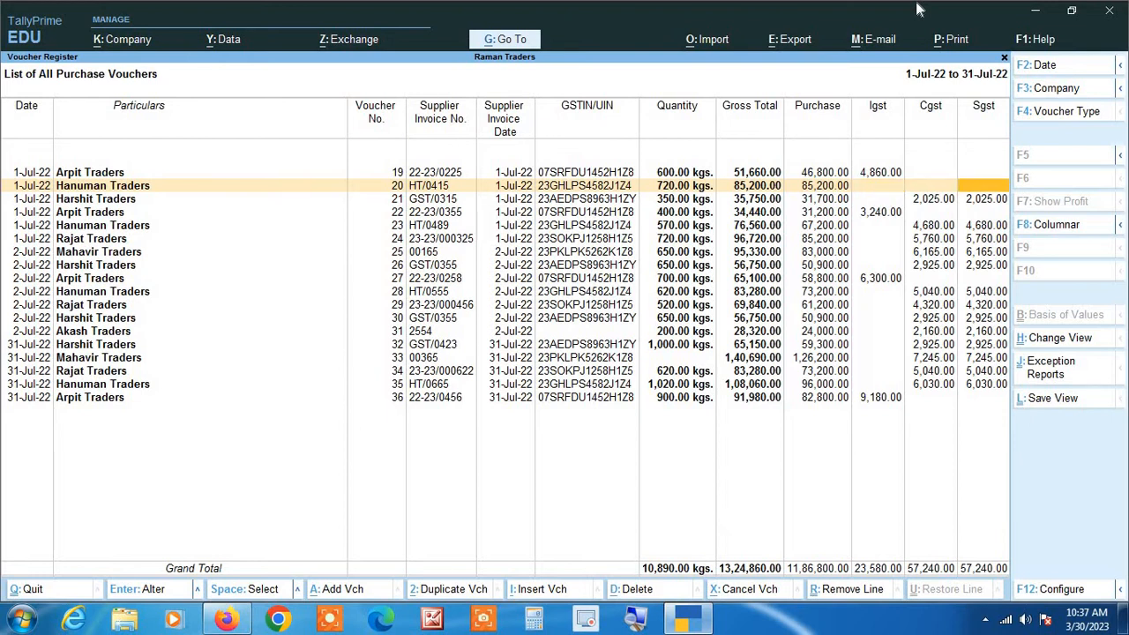
pyautogui.press('Left')
pyautogui.press('Left')
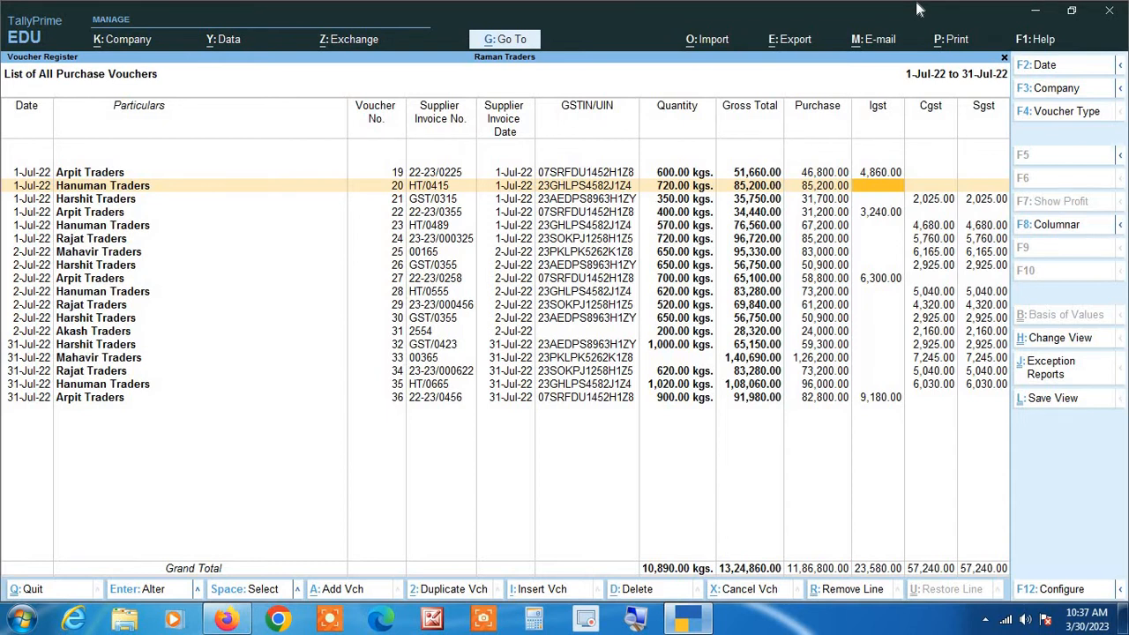
# Step: Add Cgst and Sgst of 7,200.00 each below voucher 20's 85,200.00 items and save it
pyautogui.press('Return')
pyautogui.press('Return')
pyautogui.press('Return')
pyautogui.press('Return')
pyautogui.press('Return')
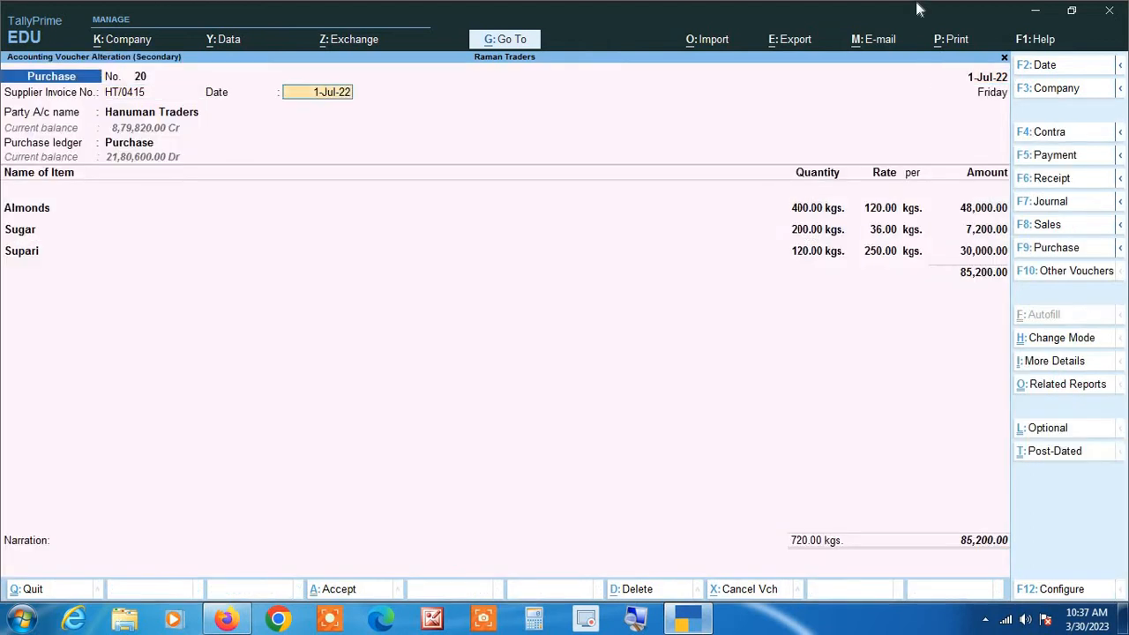
pyautogui.press('Return')
pyautogui.press('Return')
pyautogui.press('Return')
pyautogui.press('Return')
pyautogui.press('Return')
pyautogui.press('Return')
pyautogui.press('Return')
pyautogui.press('Return')
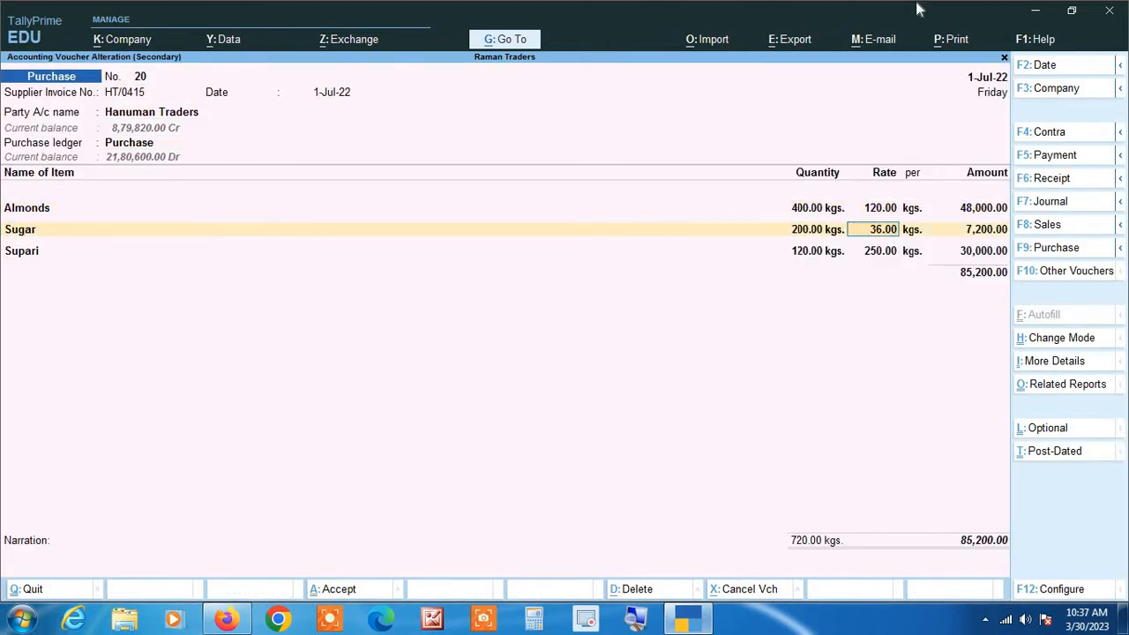
pyautogui.press('Return')
pyautogui.press('Return')
pyautogui.press('Return')
pyautogui.press('Return')
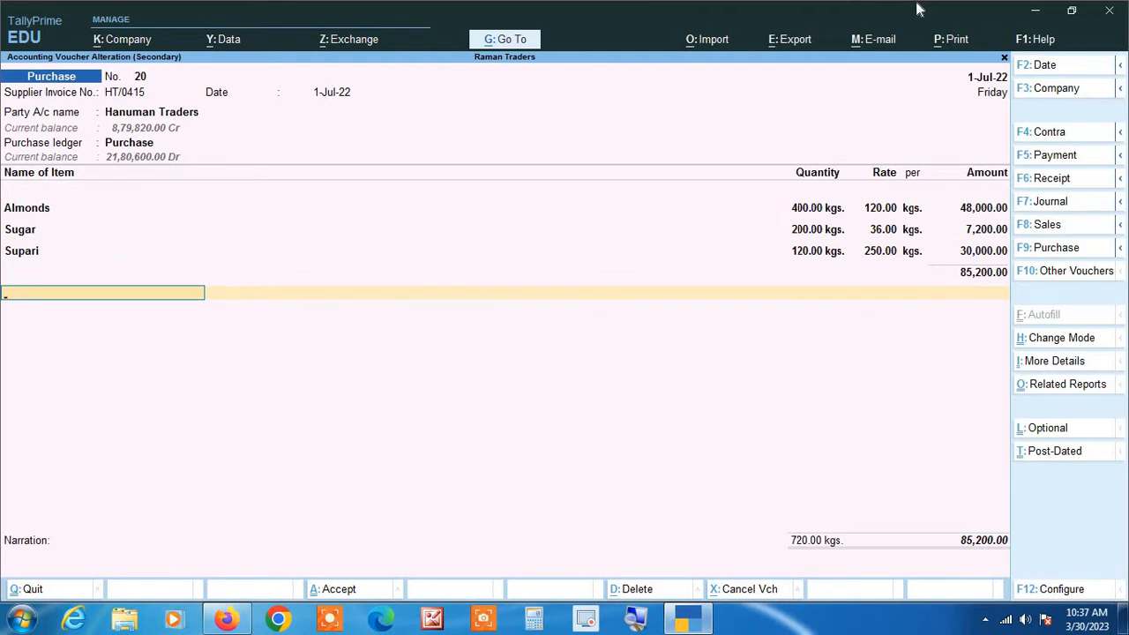
pyautogui.write('cg')
pyautogui.press('Return')
pyautogui.press('Return')
pyautogui.write('SG')
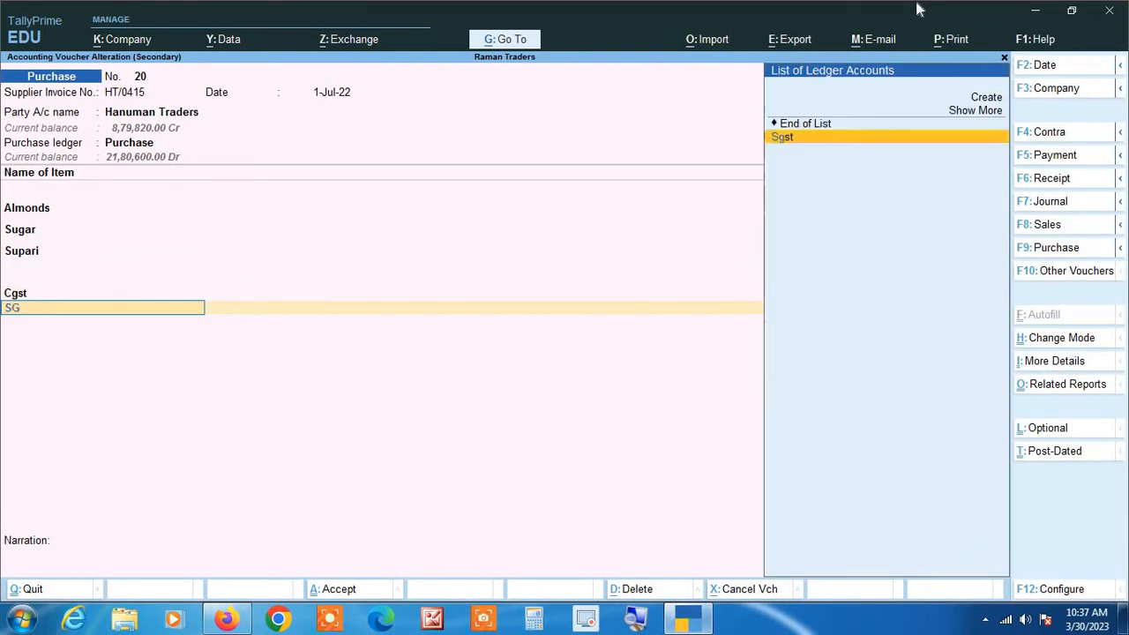
pyautogui.press('Return')
pyautogui.press('Return')
pyautogui.press('Return')
pyautogui.press('Return')
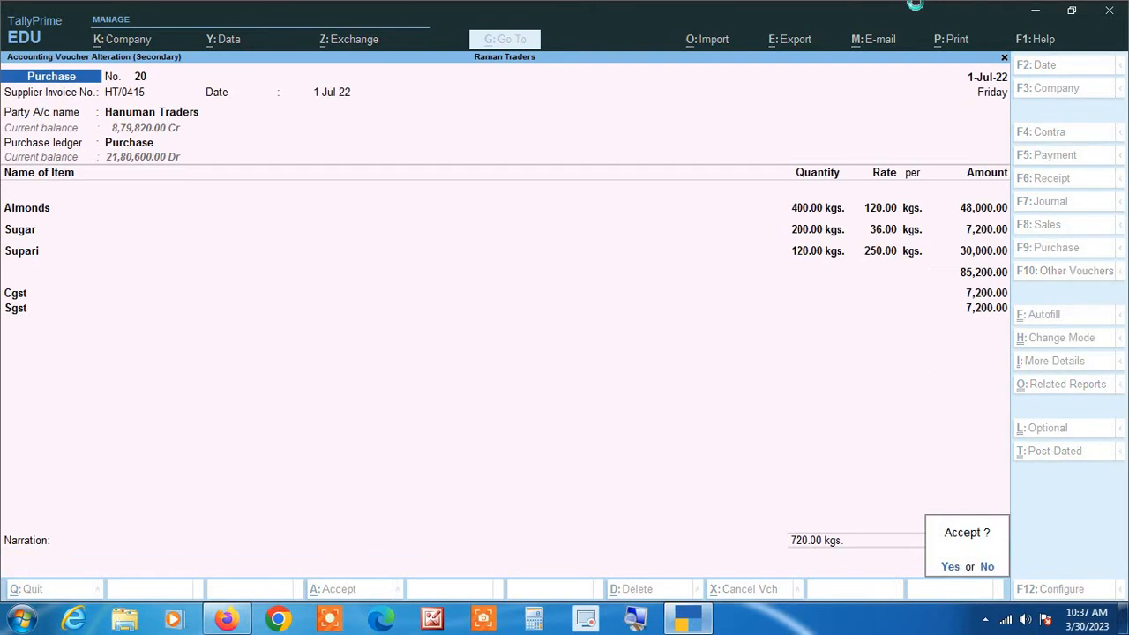
pyautogui.press('Return')
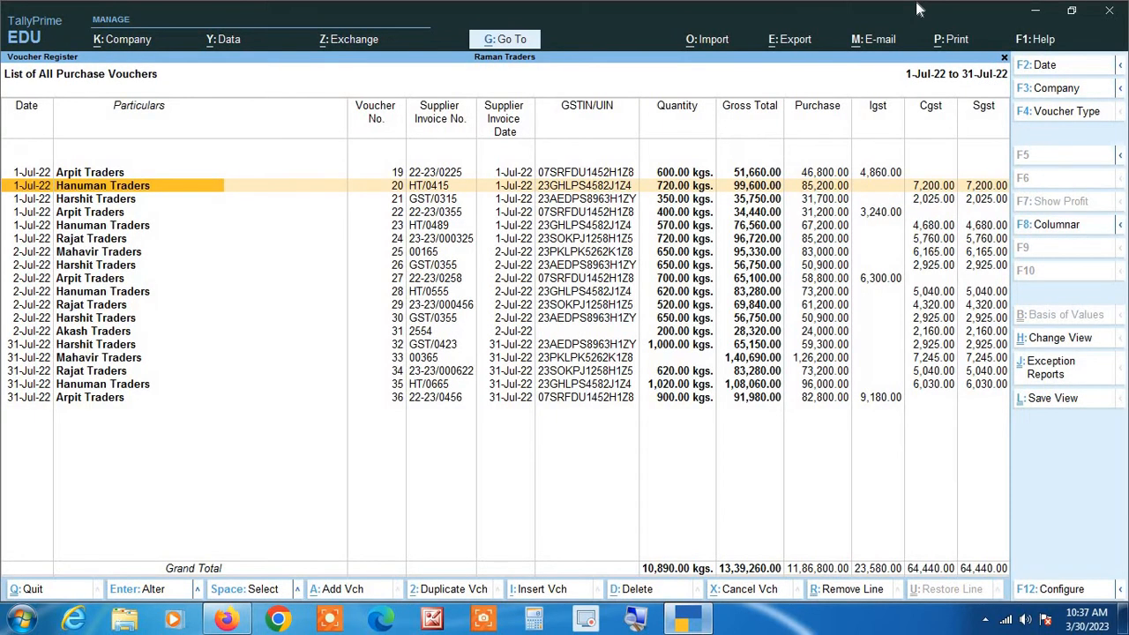
# Step: Scan the GSTIN/UIN column and open Akash Traders' voucher 31, which lacks a GSTIN
pyautogui.press('Up')
pyautogui.press('Right')
pyautogui.press('Right')
pyautogui.press('Right')
pyautogui.press('Right')
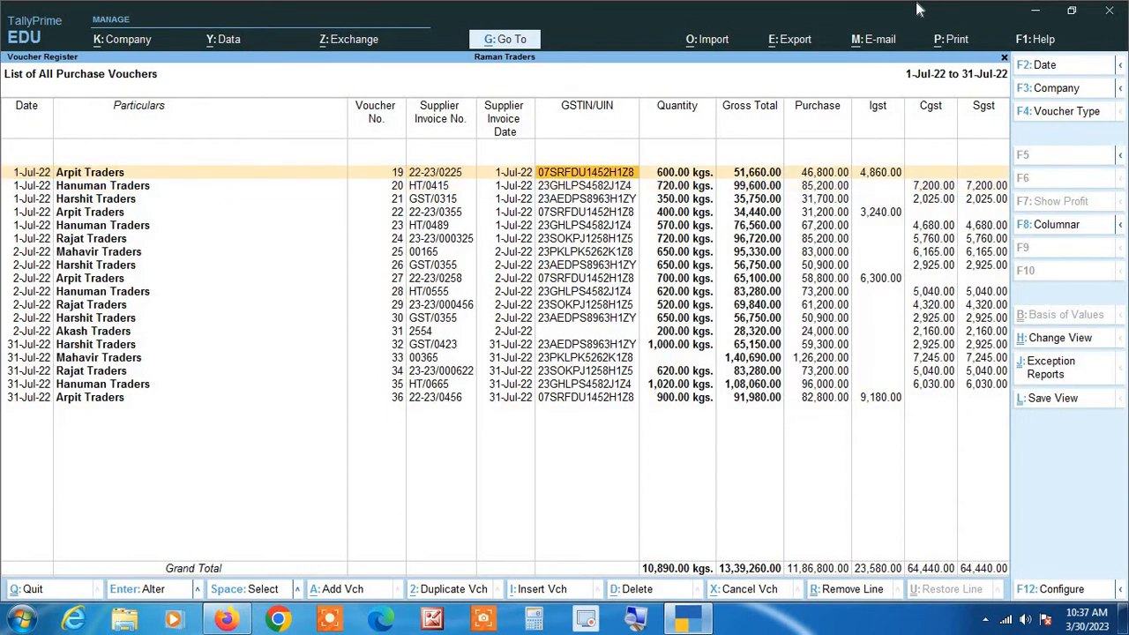
pyautogui.press('Down')
pyautogui.press('Down')
pyautogui.press('Down')
pyautogui.press('Down')
pyautogui.press('Down')
pyautogui.press('Down')
pyautogui.press('Down')
pyautogui.press('Down')
pyautogui.press('Down')
pyautogui.press('Down')
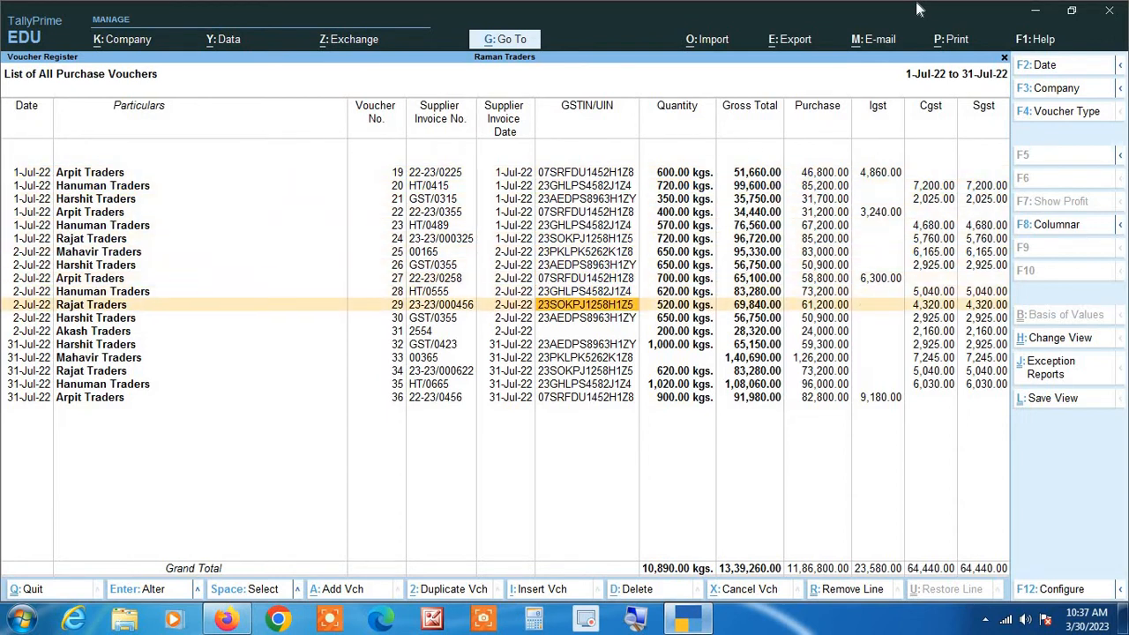
pyautogui.press('Down')
pyautogui.press('Down')
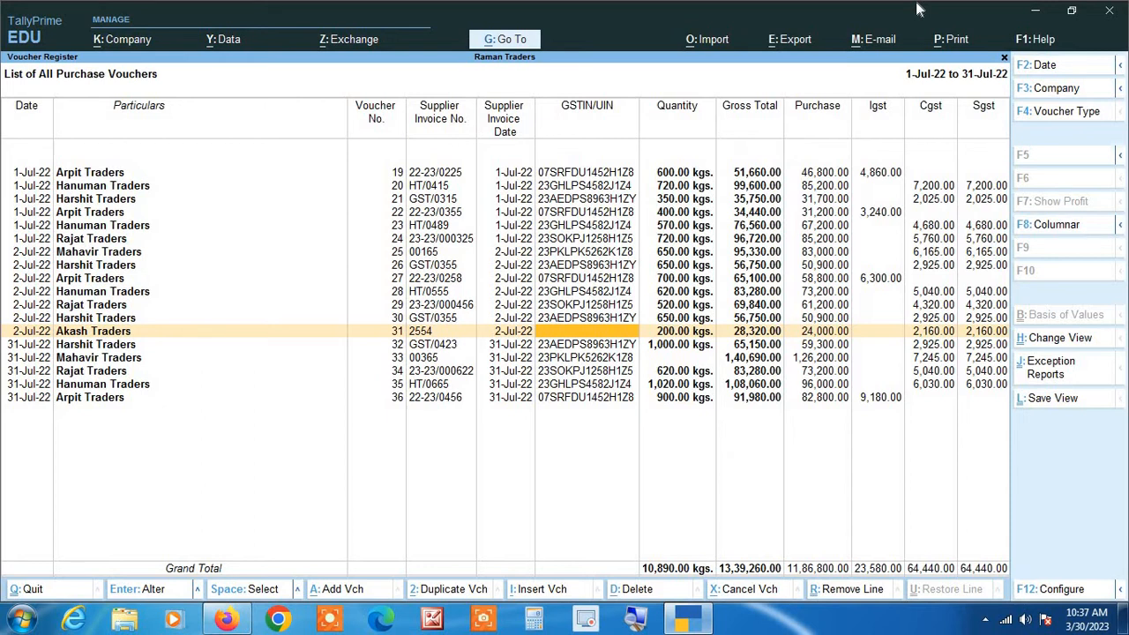
pyautogui.press('Return')
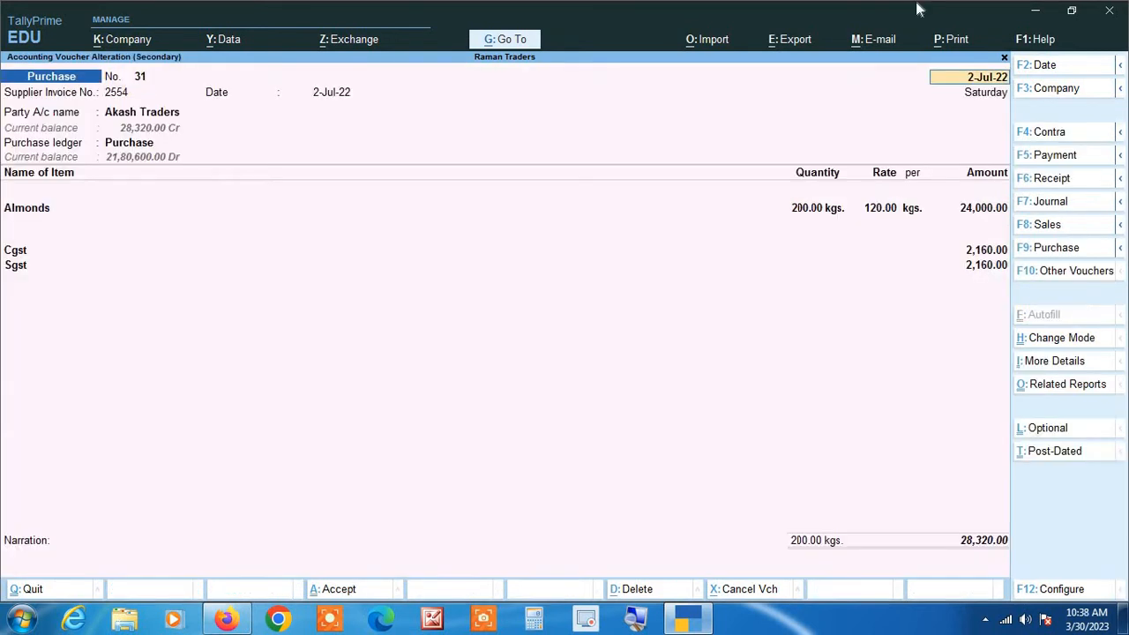
# Step: Paste the party's GSTIN into the Akash Traders ledger, save it, and accept voucher 31
pyautogui.press('Return')
pyautogui.press('Return')
pyautogui.press('Return')
pyautogui.hotkey('ctrl', 'Return')
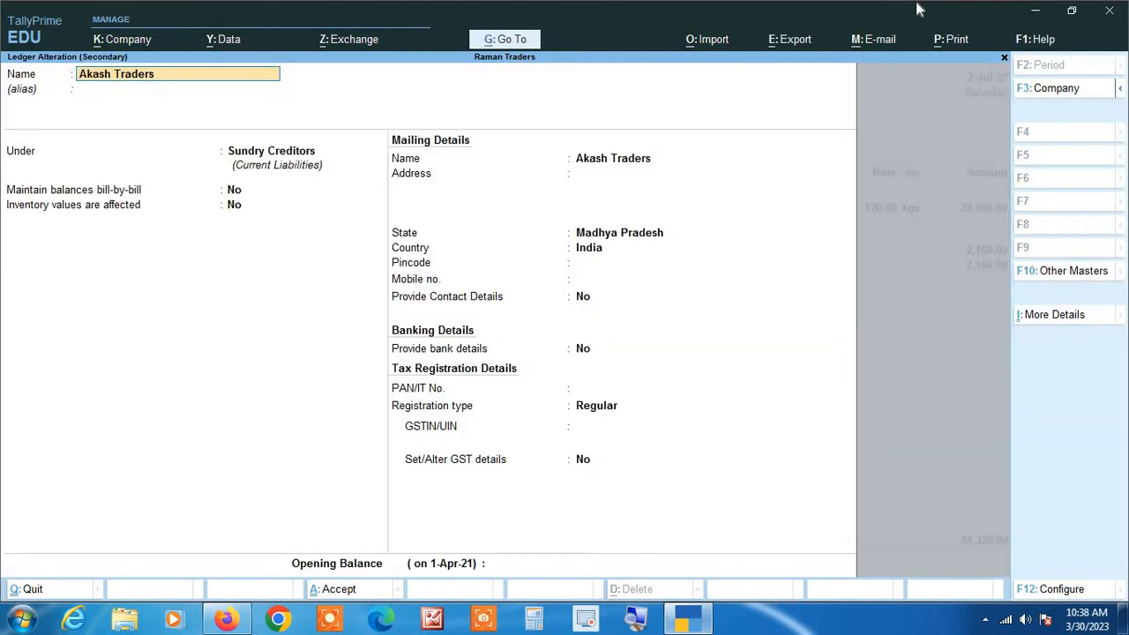
pyautogui.press('Return')
pyautogui.press('Return')
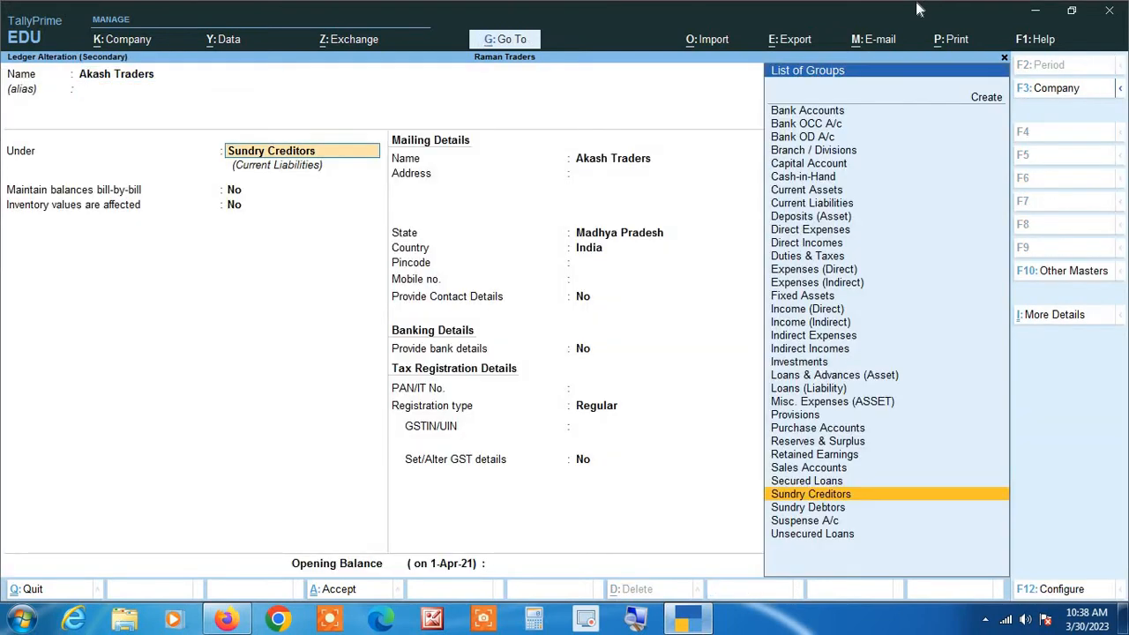
pyautogui.click(590, 429)
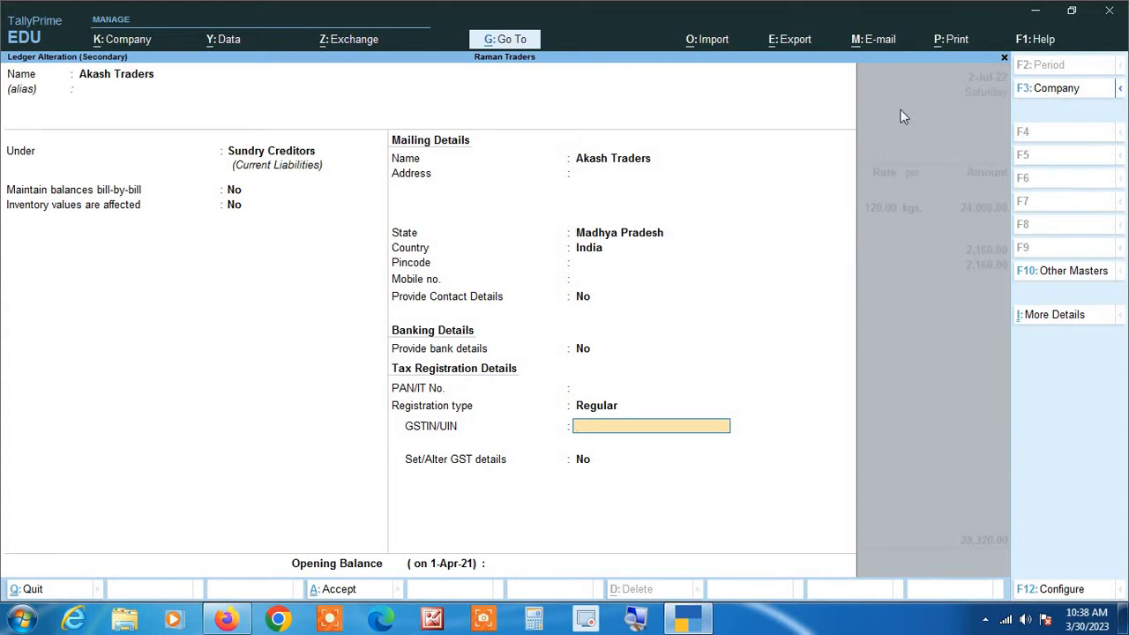
pyautogui.press('Return')
pyautogui.press('Return')
pyautogui.press('Return')
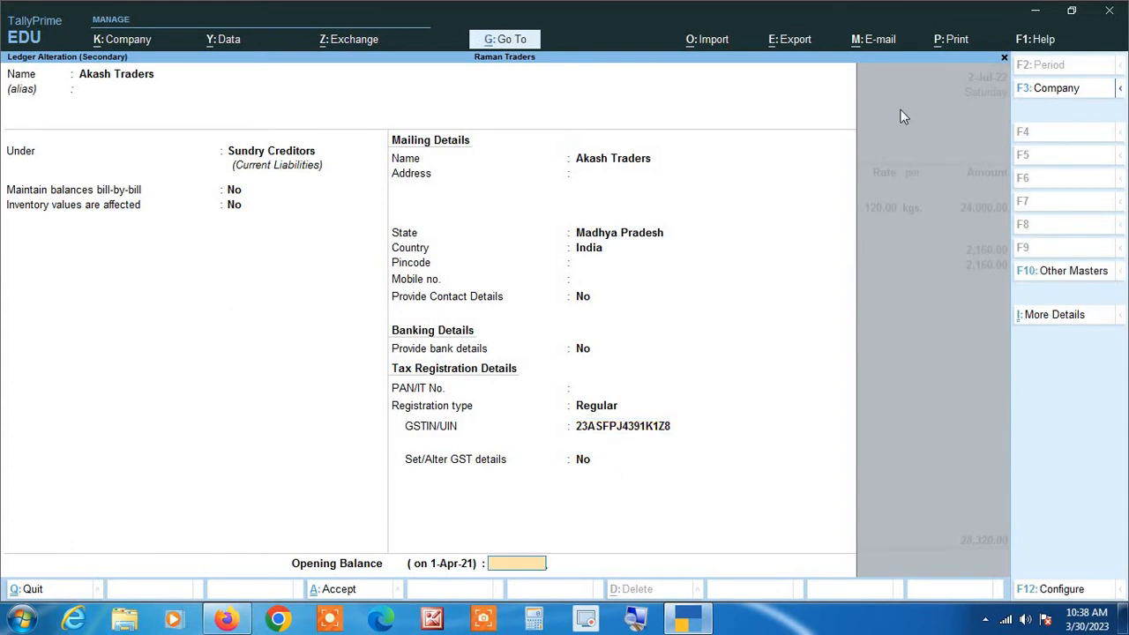
pyautogui.press('Return')
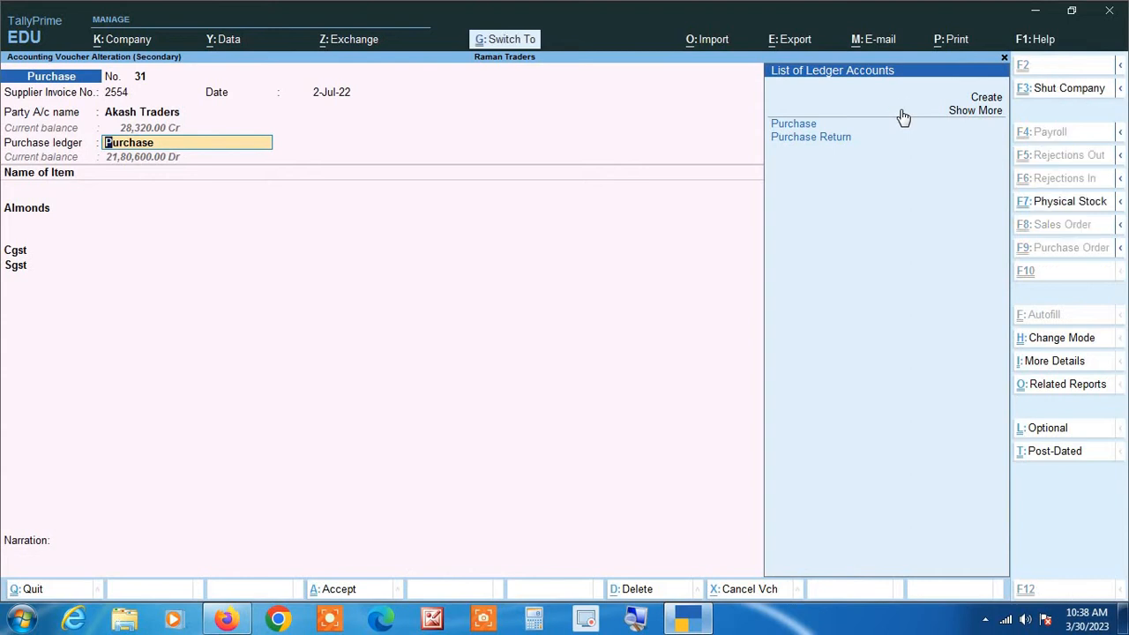
pyautogui.hotkey('ctrl', 'a')
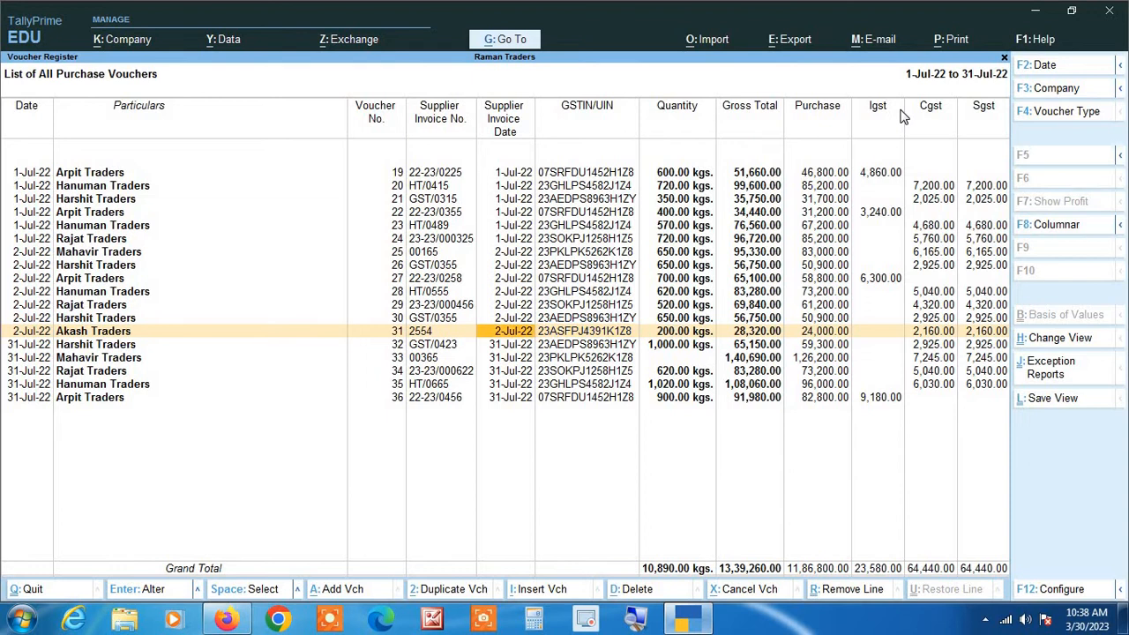
# Step: Expand the July register to detailed view listing items like Almonds, Sugar and Supari per voucher
pyautogui.press('Left')
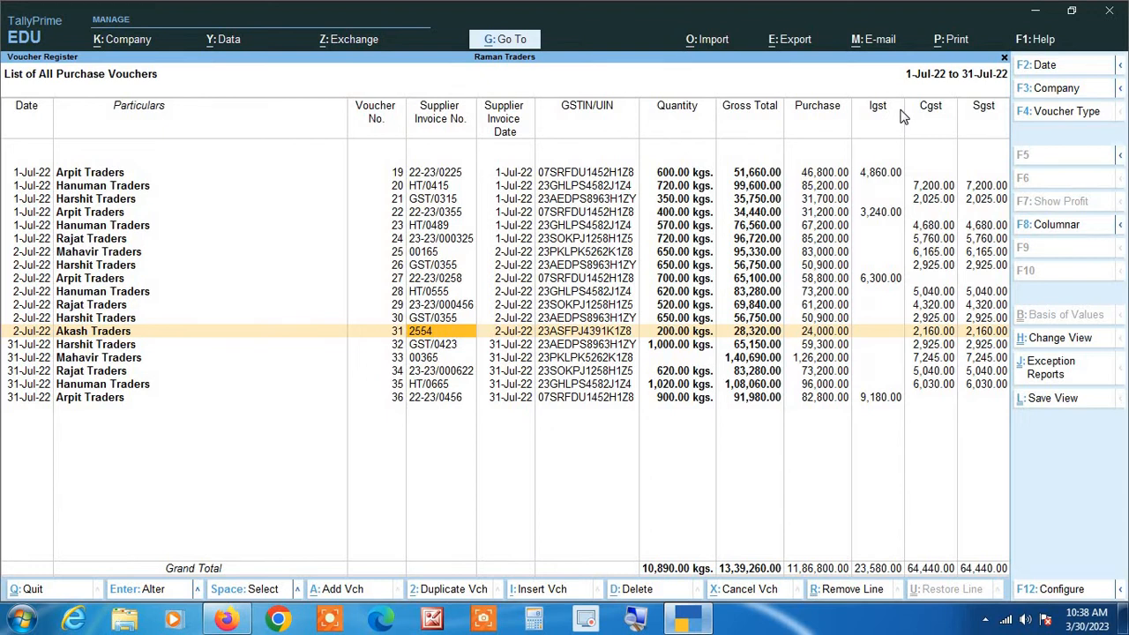
pyautogui.press('Right')
pyautogui.press('Right')
pyautogui.press('Right')
pyautogui.press('Right')
pyautogui.press('Right')
pyautogui.press('Right')
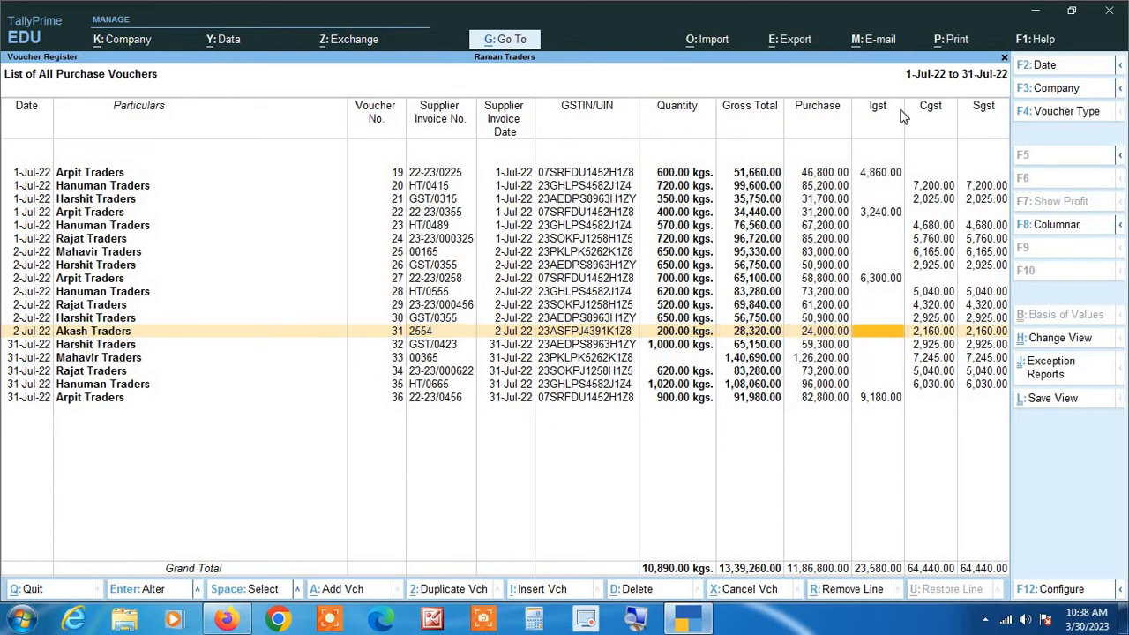
pyautogui.hotkey('alt', 'F5')
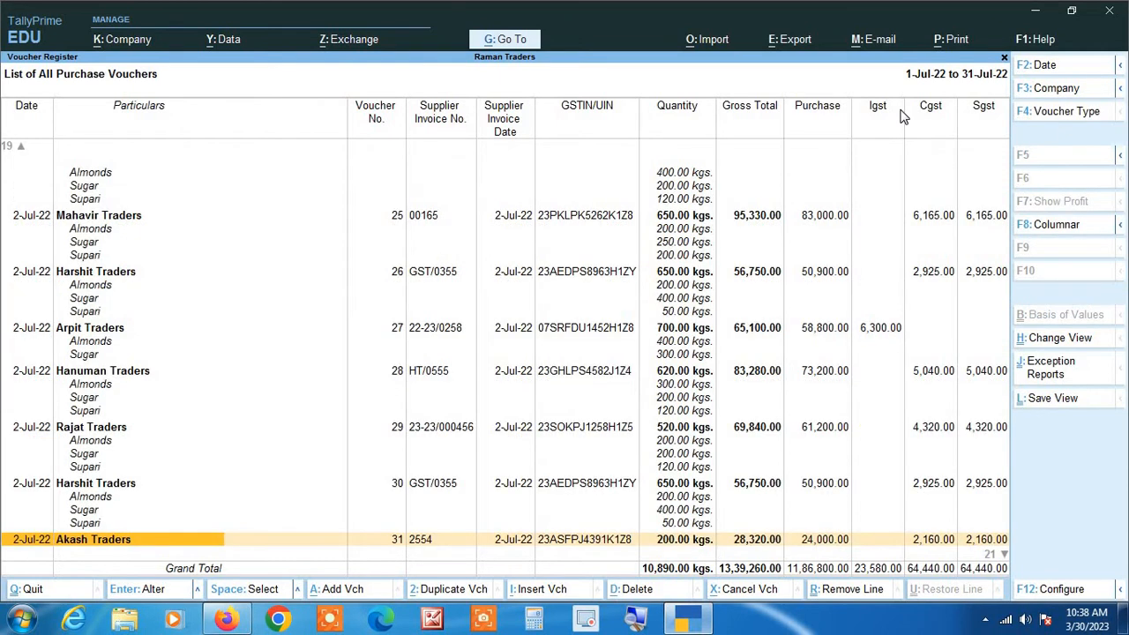
pyautogui.press('Home')
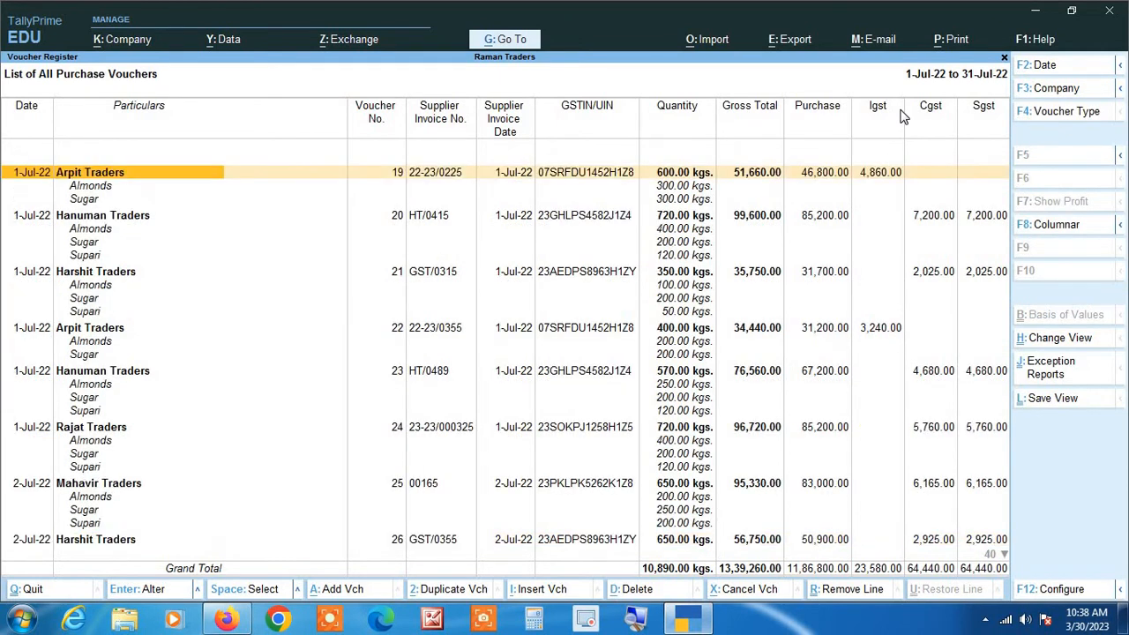
pyautogui.press('Down')
pyautogui.press('Down')
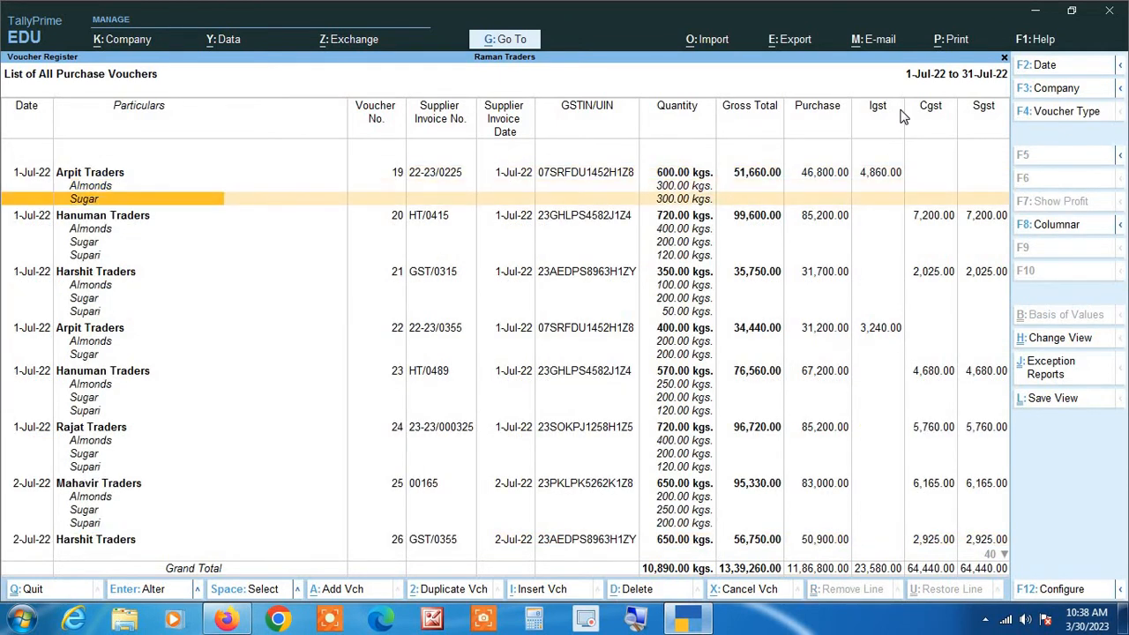
# Step: Set Show rate details to Yes so each item shows its rate, e.g. Almonds 120.00/kgs
pyautogui.press('F8')
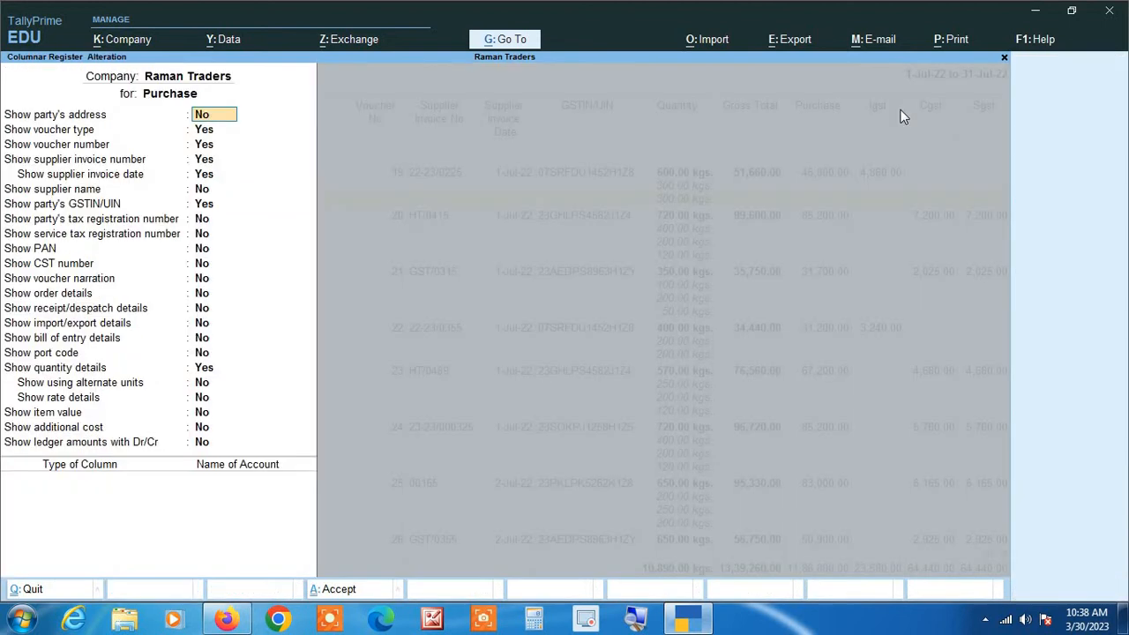
pyautogui.press('Down')
pyautogui.press('Down')
pyautogui.press('Down')
pyautogui.press('Down')
pyautogui.press('Down')
pyautogui.press('Down')
pyautogui.press('Down')
pyautogui.press('Down')
pyautogui.press('Down')
pyautogui.press('Down')
pyautogui.press('Down')
pyautogui.press('Down')
pyautogui.press('Down')
pyautogui.press('Down')
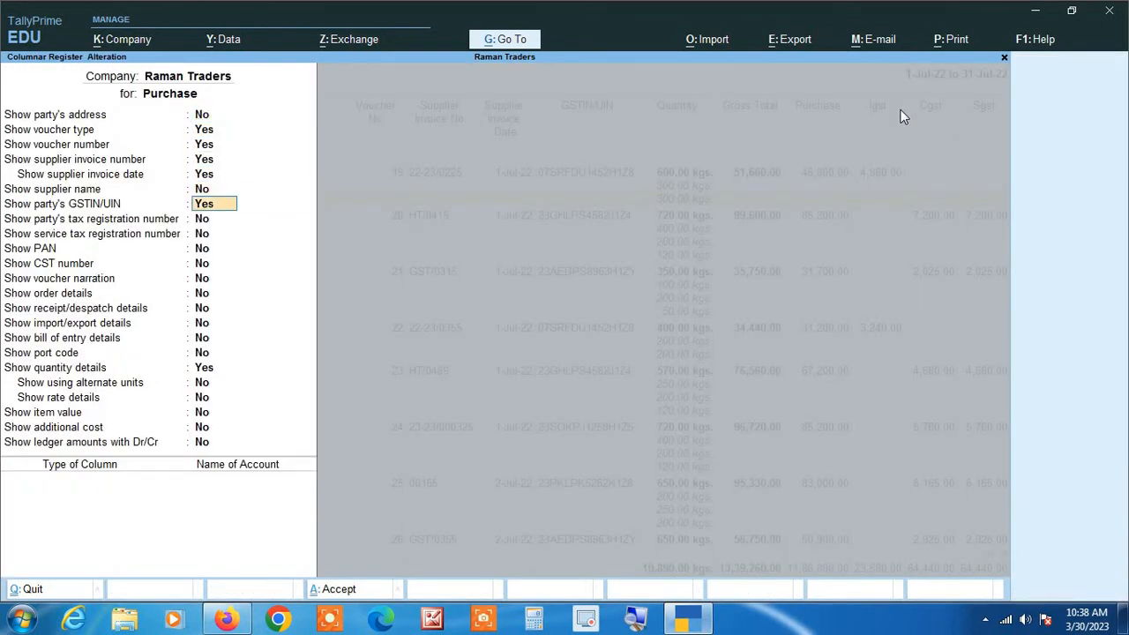
pyautogui.press('Down')
pyautogui.press('Down')
pyautogui.press('Down')
pyautogui.press('Down')
pyautogui.press('Down')
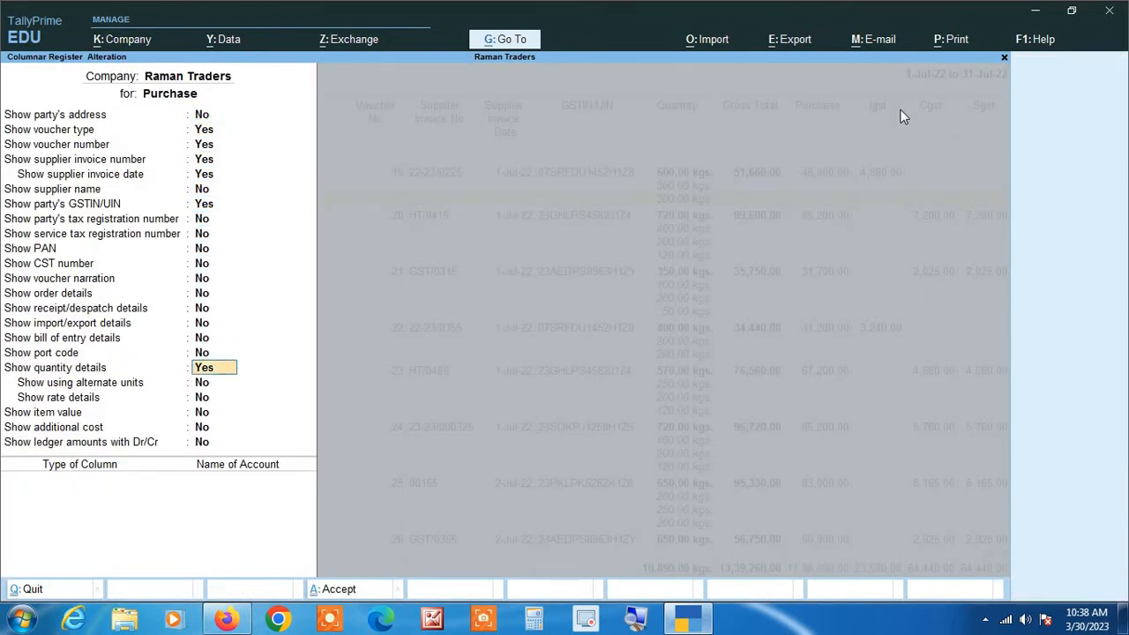
pyautogui.write('YES')
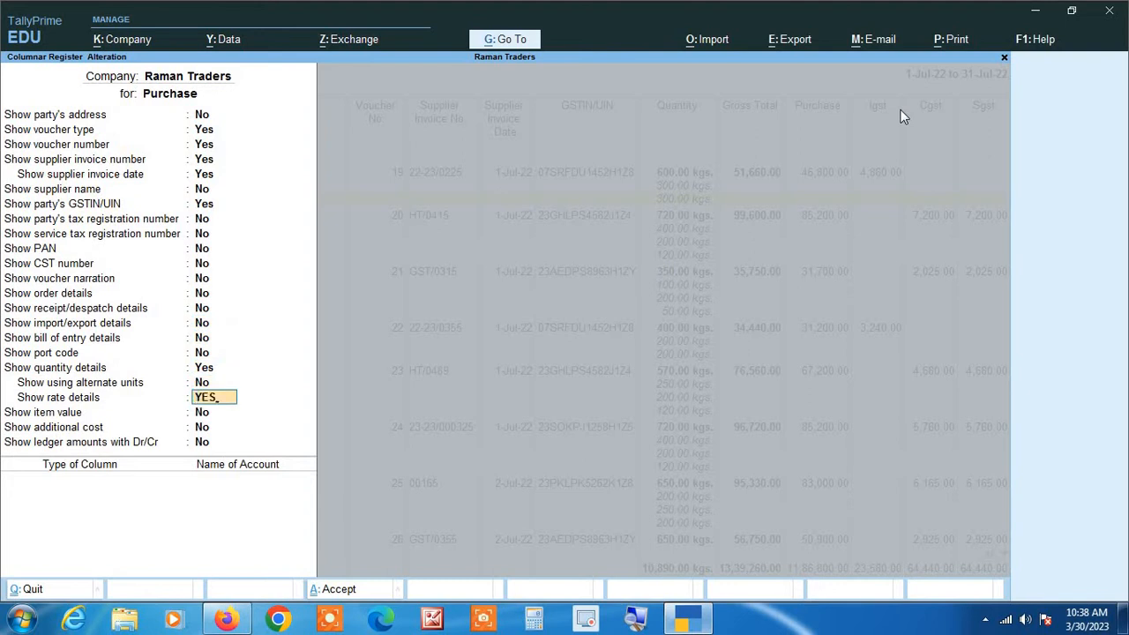
pyautogui.press('Return')
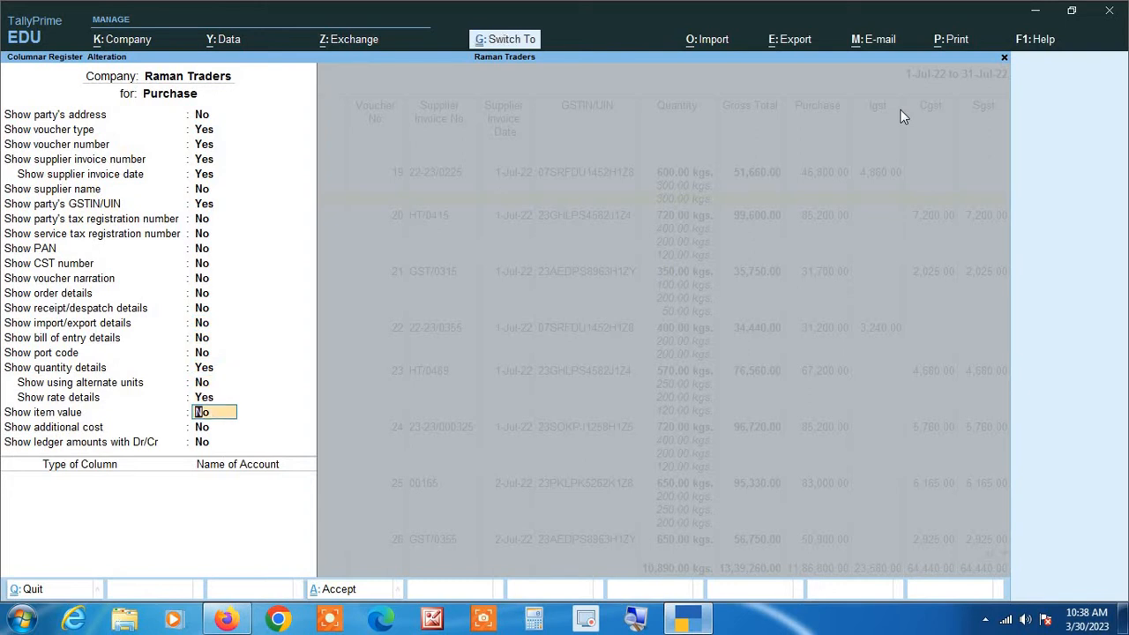
pyautogui.hotkey('ctrl', 'a')
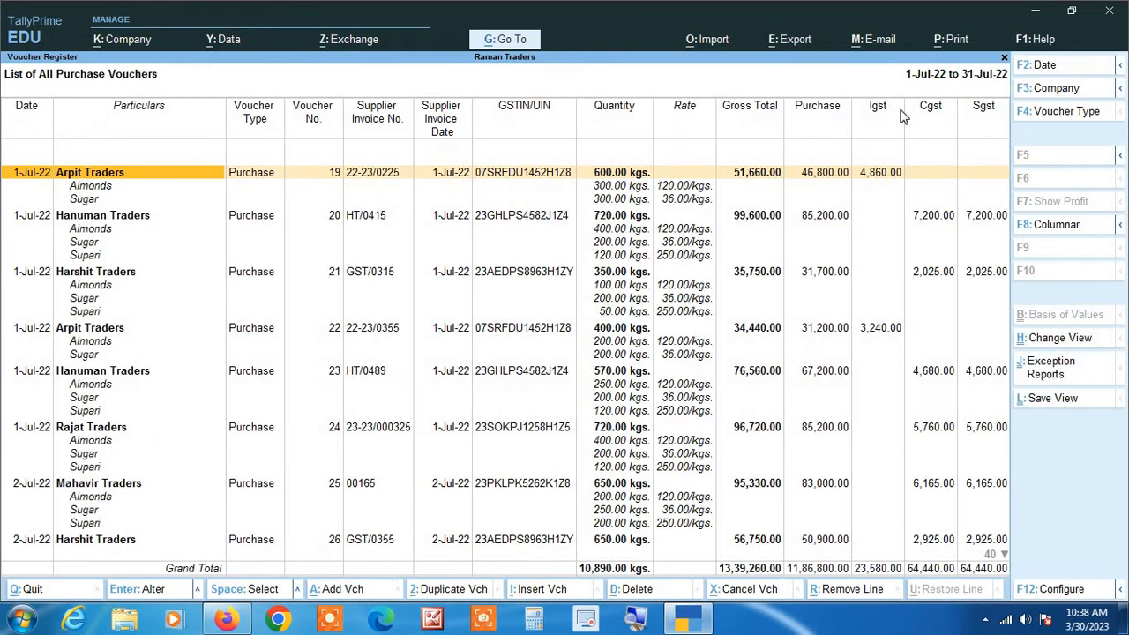
pyautogui.press('Right')
pyautogui.press('Right')
pyautogui.press('Right')
pyautogui.press('Right')
pyautogui.press('Right')
pyautogui.press('Right')
pyautogui.press('Right')
pyautogui.press('Right')
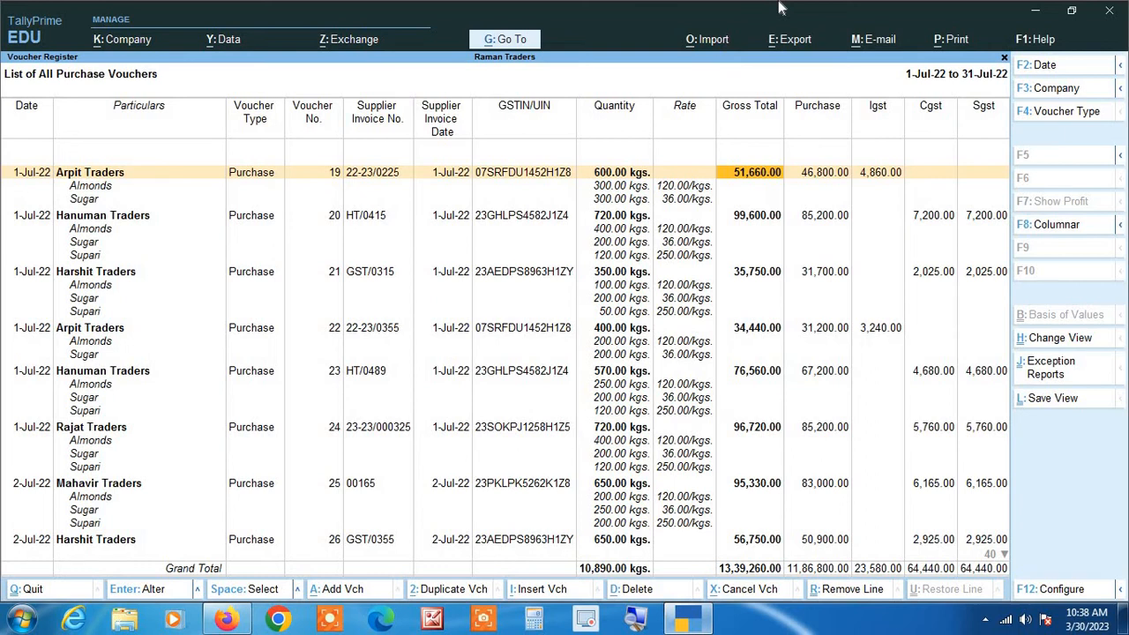
# Step: Collapse the register to condensed view and sort it alphabetically A to Z by party
pyautogui.hotkey('alt', 'F5')
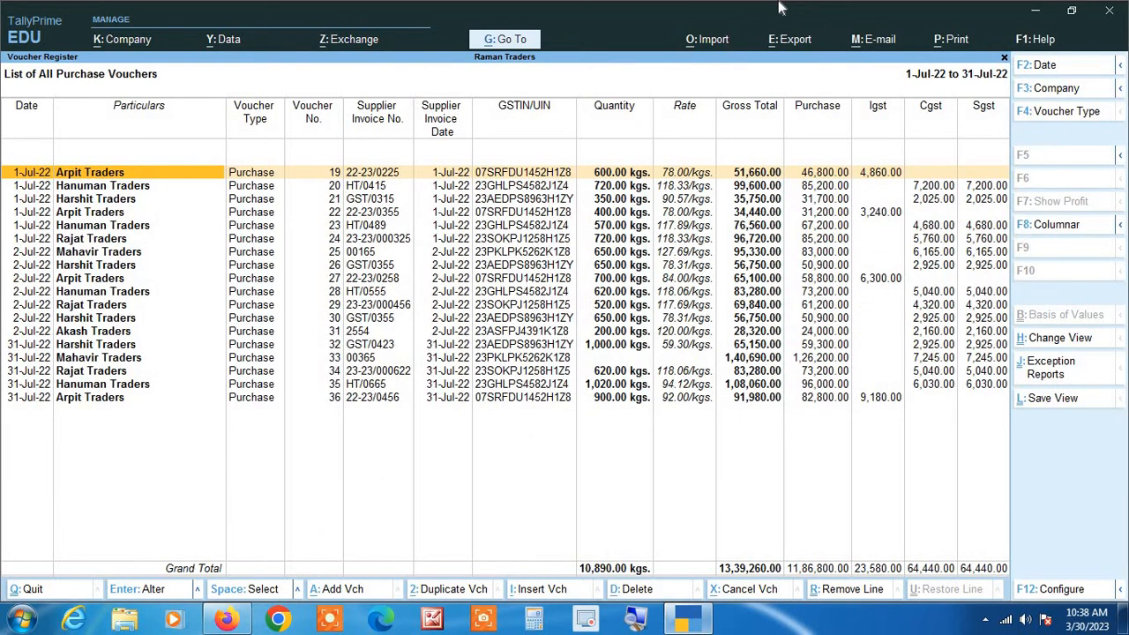
pyautogui.press('F12')
pyautogui.press('Return')
pyautogui.press('Return')
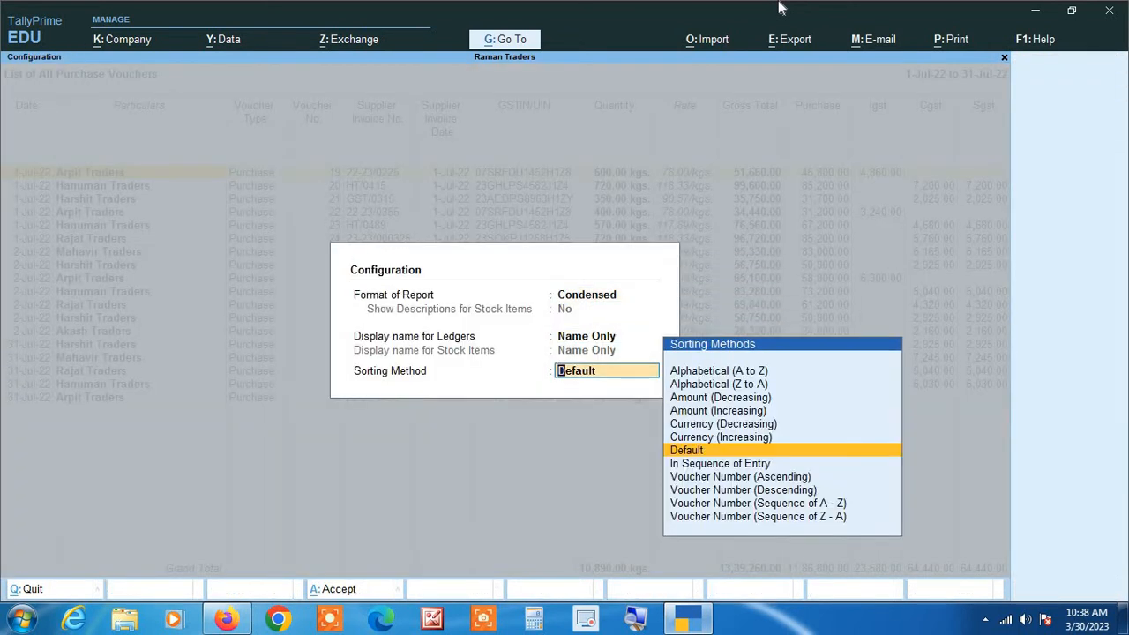
pyautogui.press('Up')
pyautogui.press('Up')
pyautogui.press('Up')
pyautogui.press('Up')
pyautogui.press('Up')
pyautogui.press('Up')
pyautogui.press('Return')
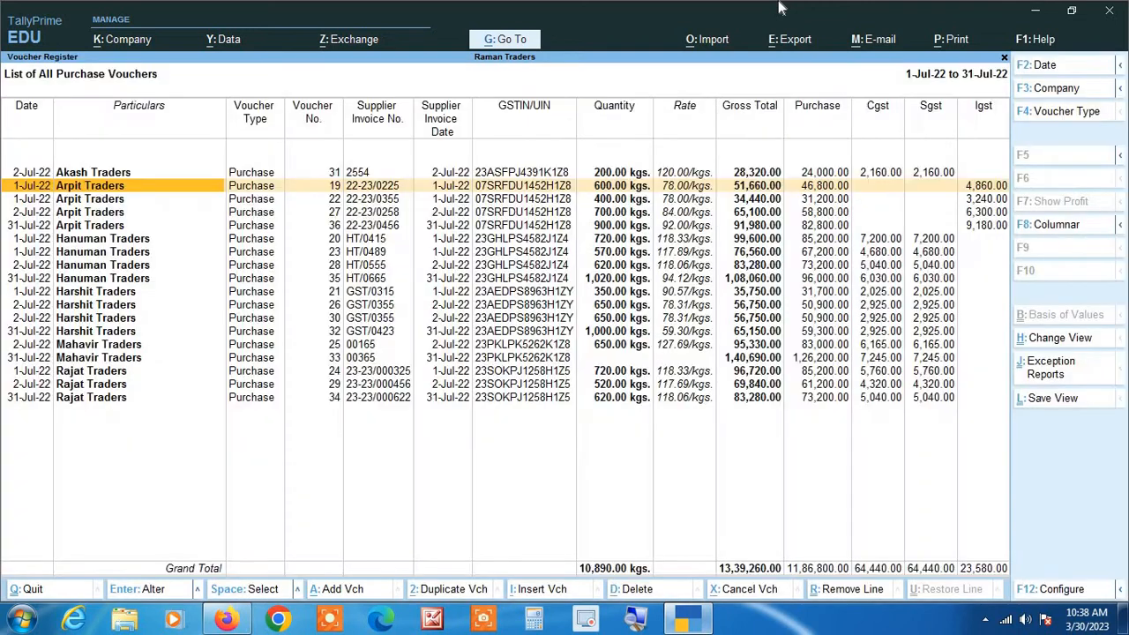
# Step: Delete duplicate Harshit Traders voucher 26 (GST/0355), bringing the gross total to 12,82,510.00
pyautogui.press('Up')
pyautogui.press('Down')
pyautogui.press('Down')
pyautogui.press('Down')
pyautogui.press('Down')
pyautogui.press('Down')
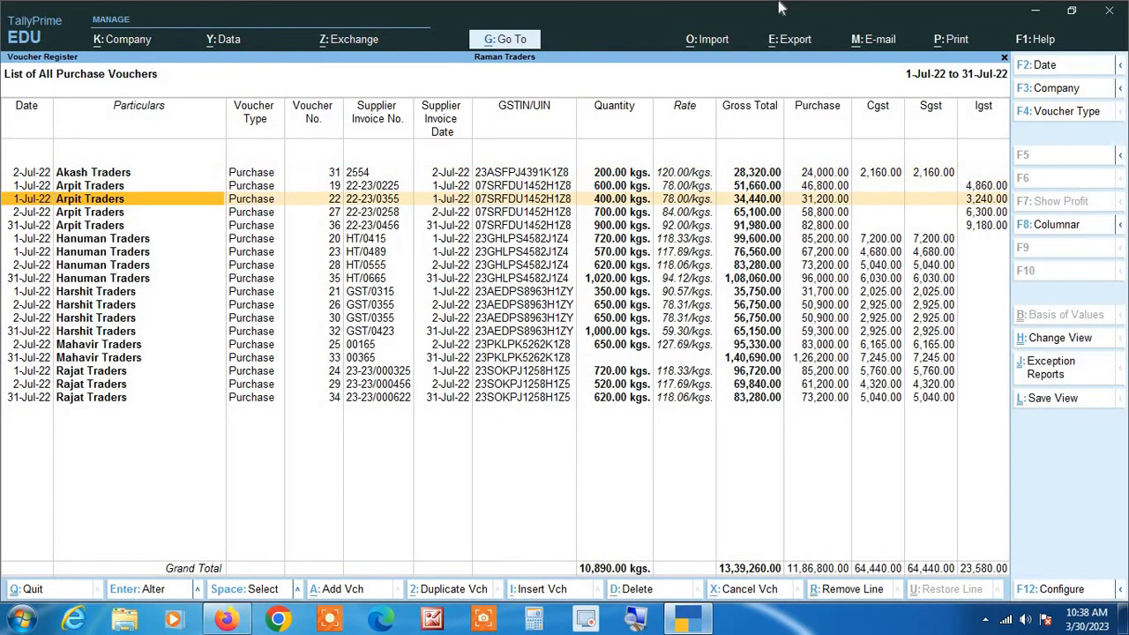
pyautogui.press('Down')
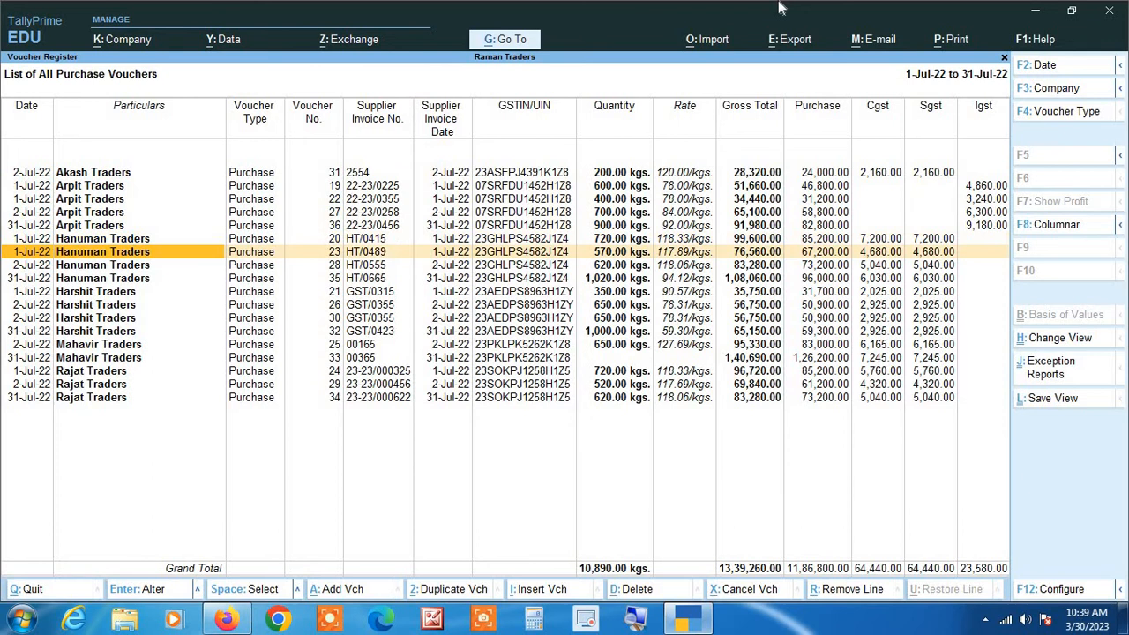
pyautogui.press('Down')
pyautogui.press('Down')
pyautogui.press('Down')
pyautogui.press('Down')
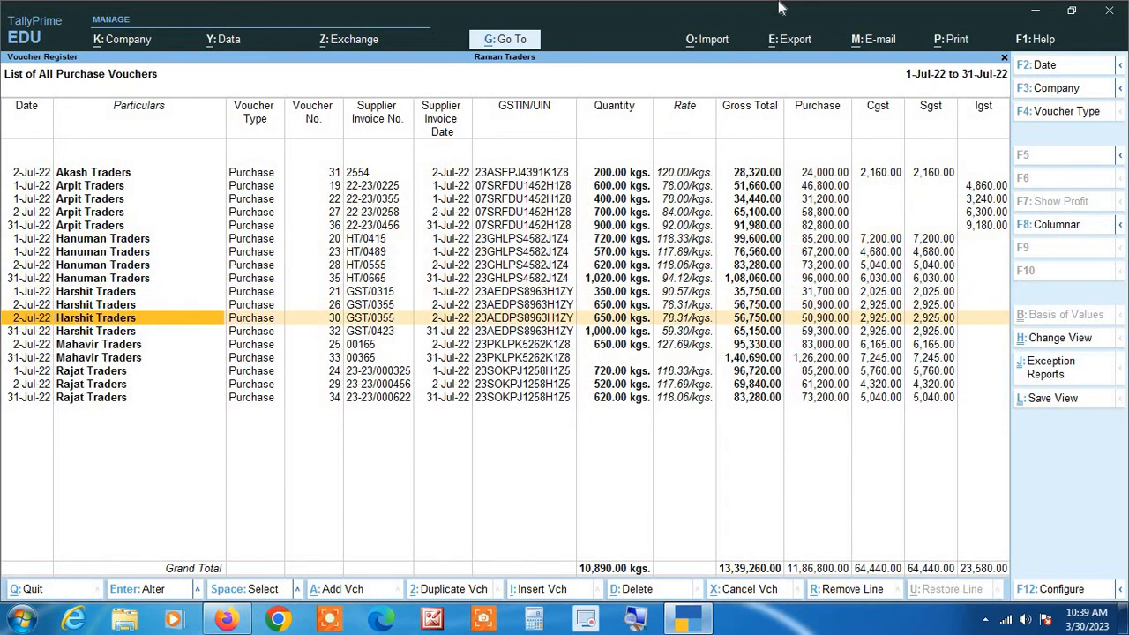
pyautogui.press('Down')
pyautogui.press('Right')
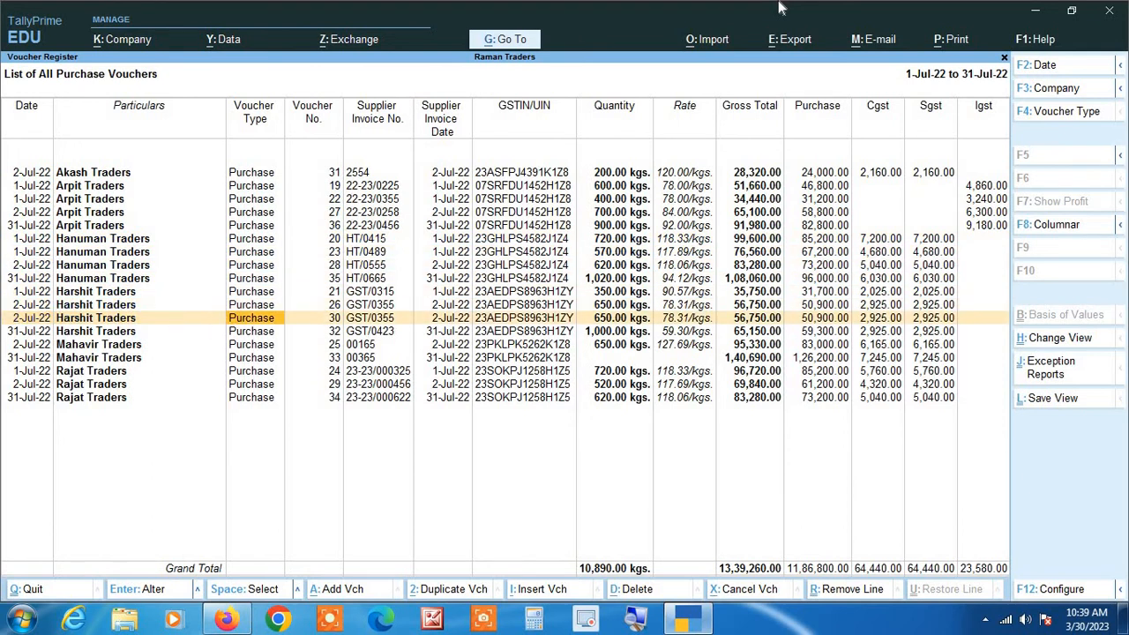
pyautogui.press('Right')
pyautogui.press('Up')
pyautogui.press('Down')
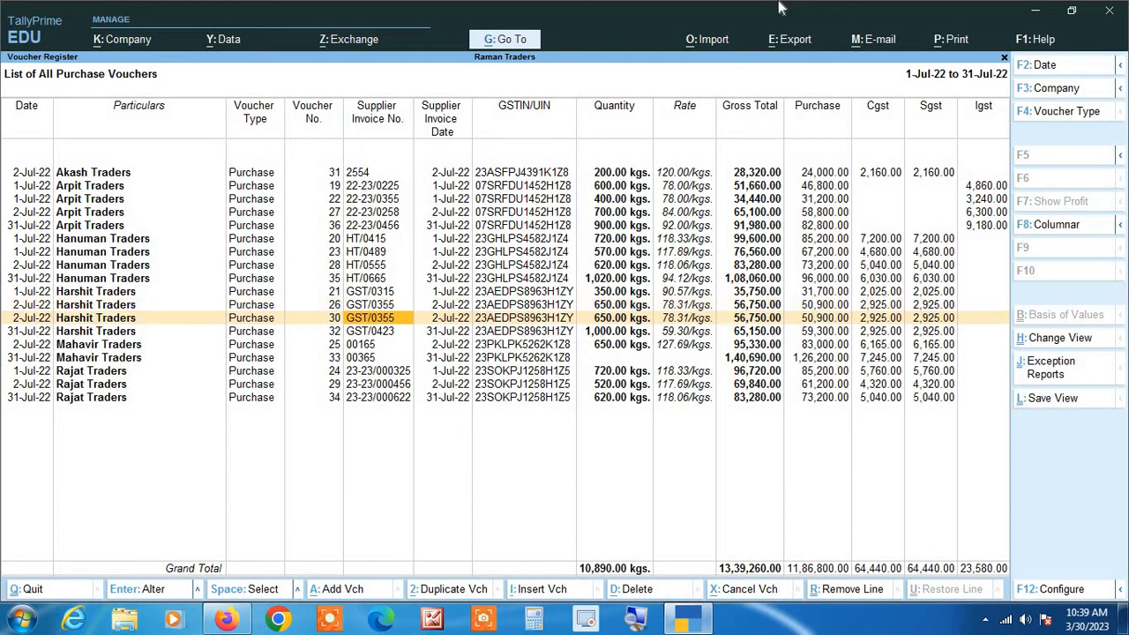
pyautogui.press('Up')
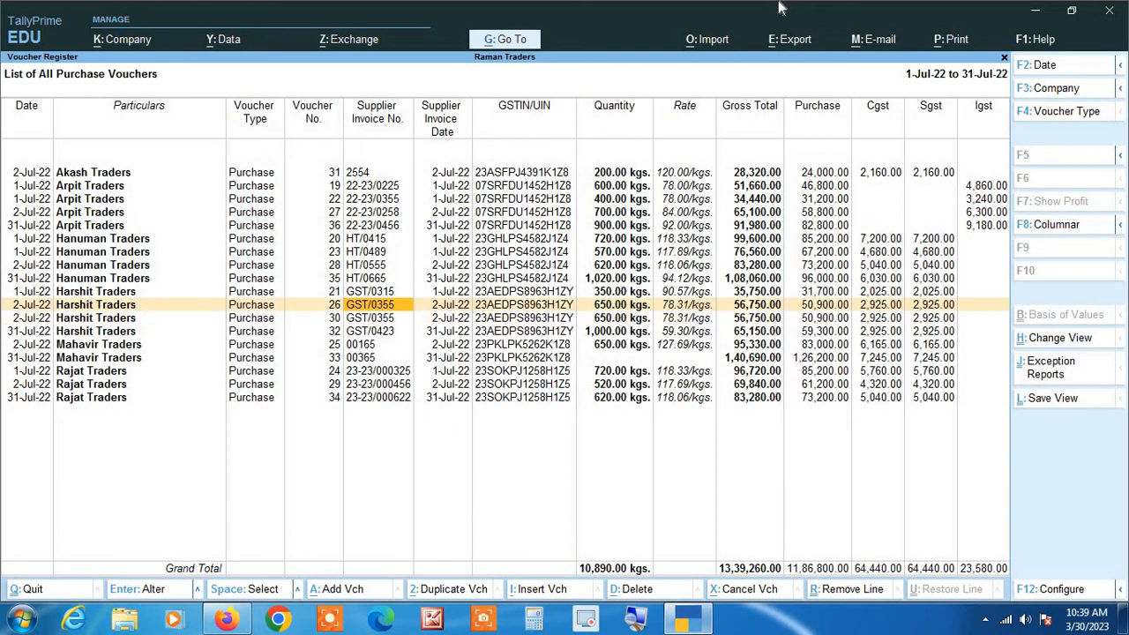
pyautogui.hotkey('alt', 'd')
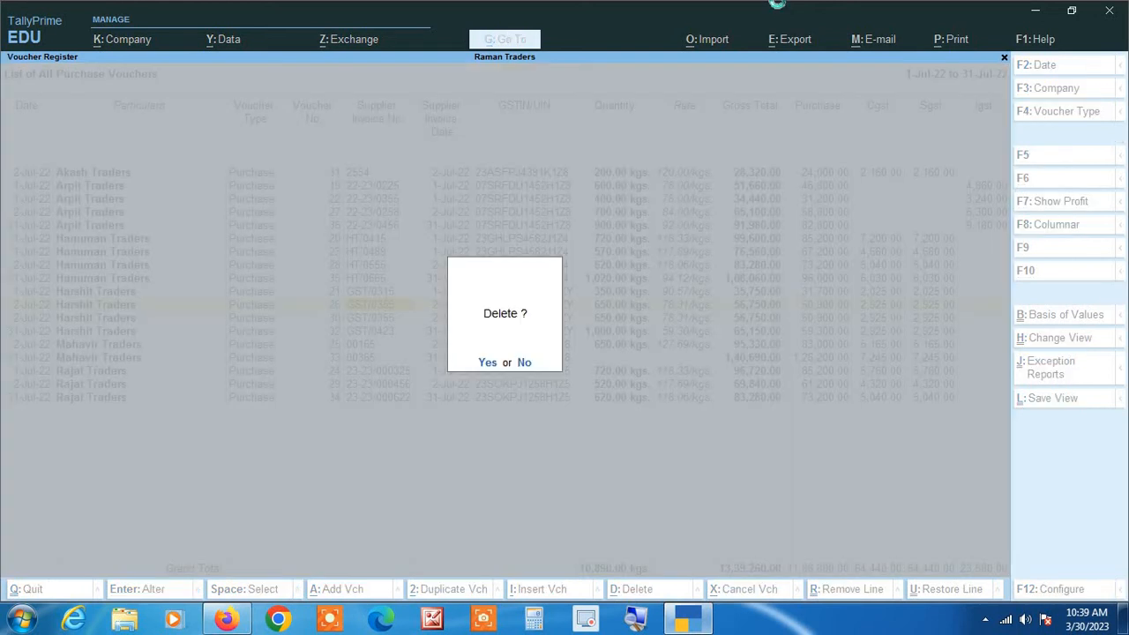
pyautogui.press('y')
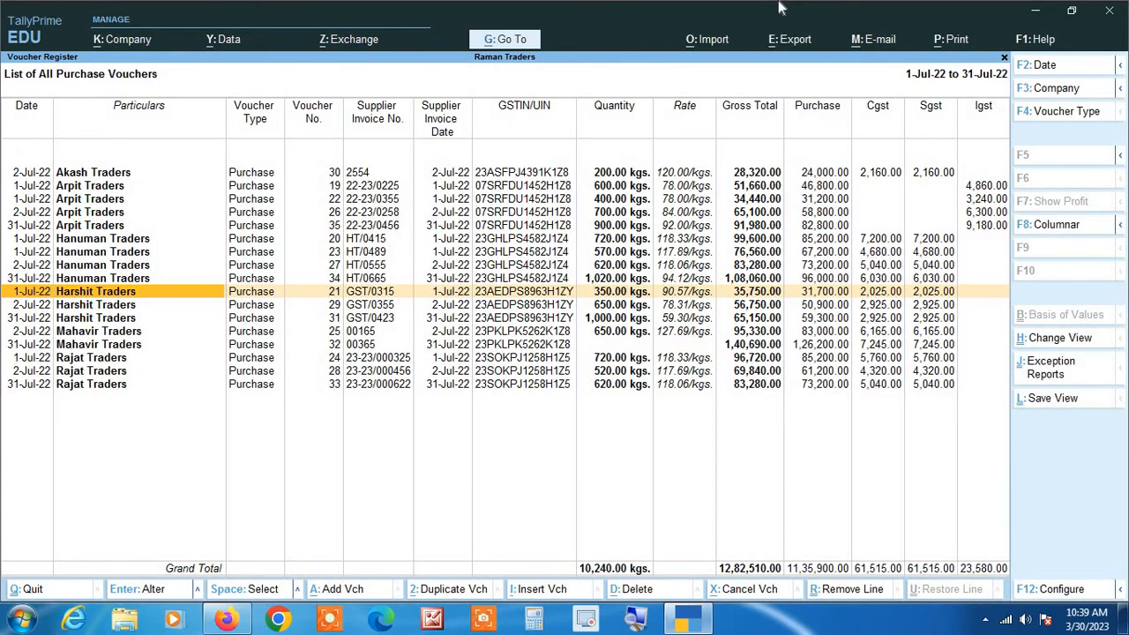